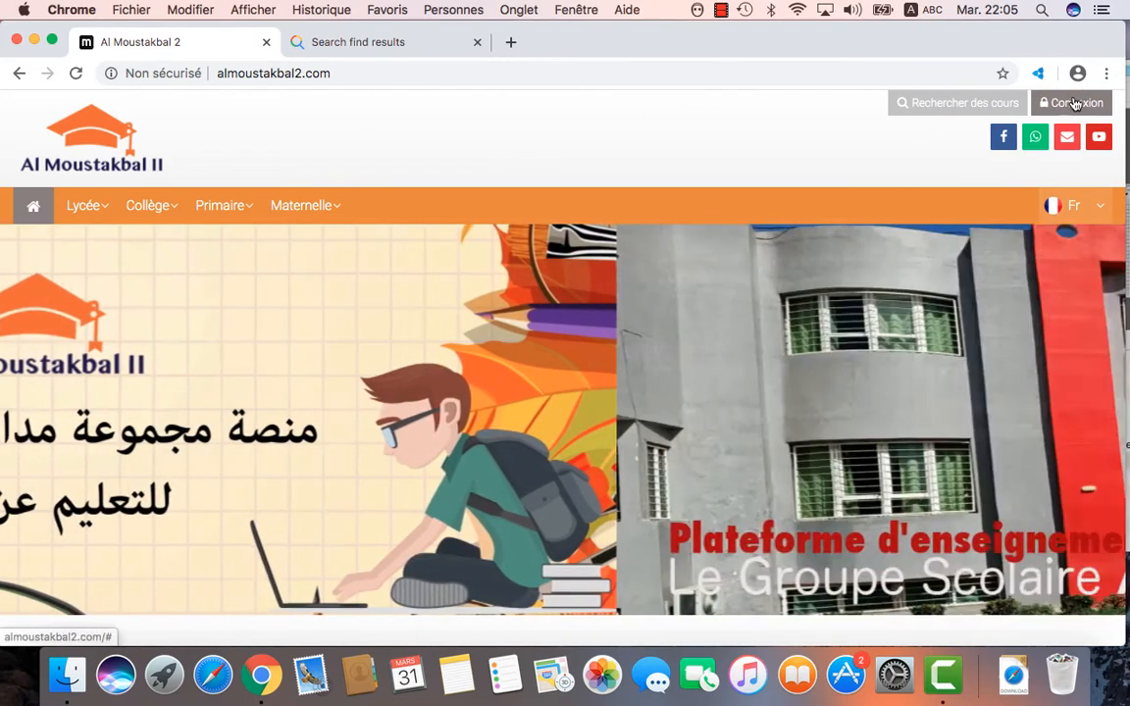
Step: Log in with the saved username and account password, then pick the passé composé course under Mes cours
{"action": "left_click", "coordinate": [1076, 102]}
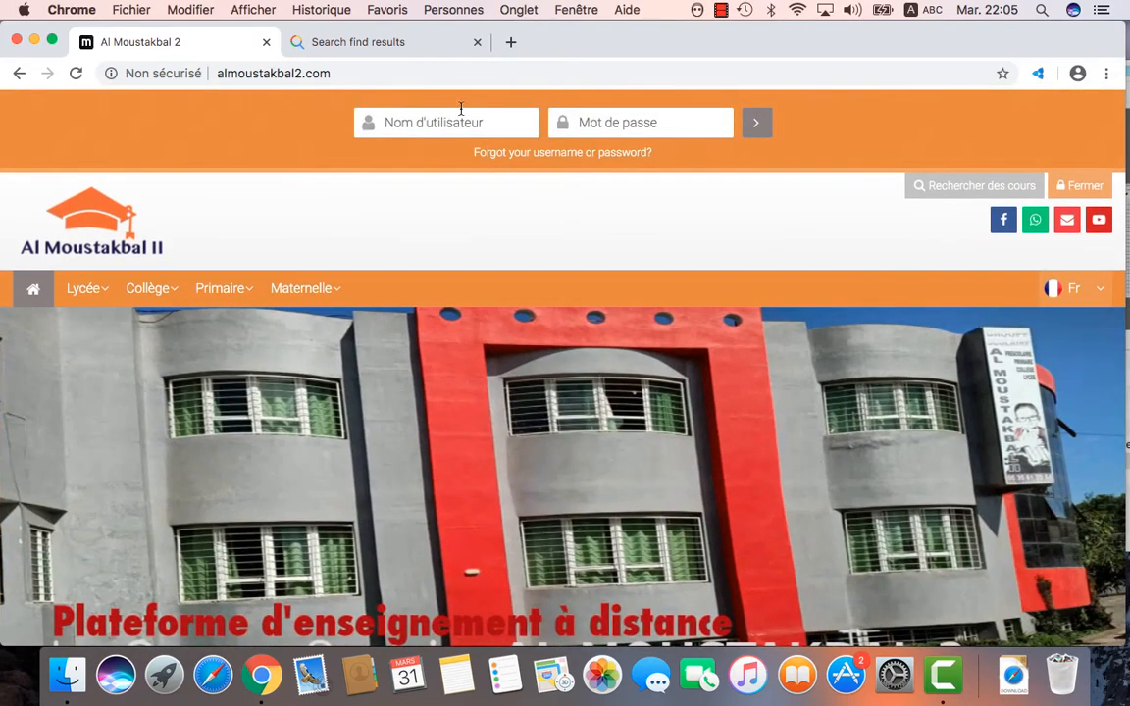
{"action": "left_click", "coordinate": [447, 118]}
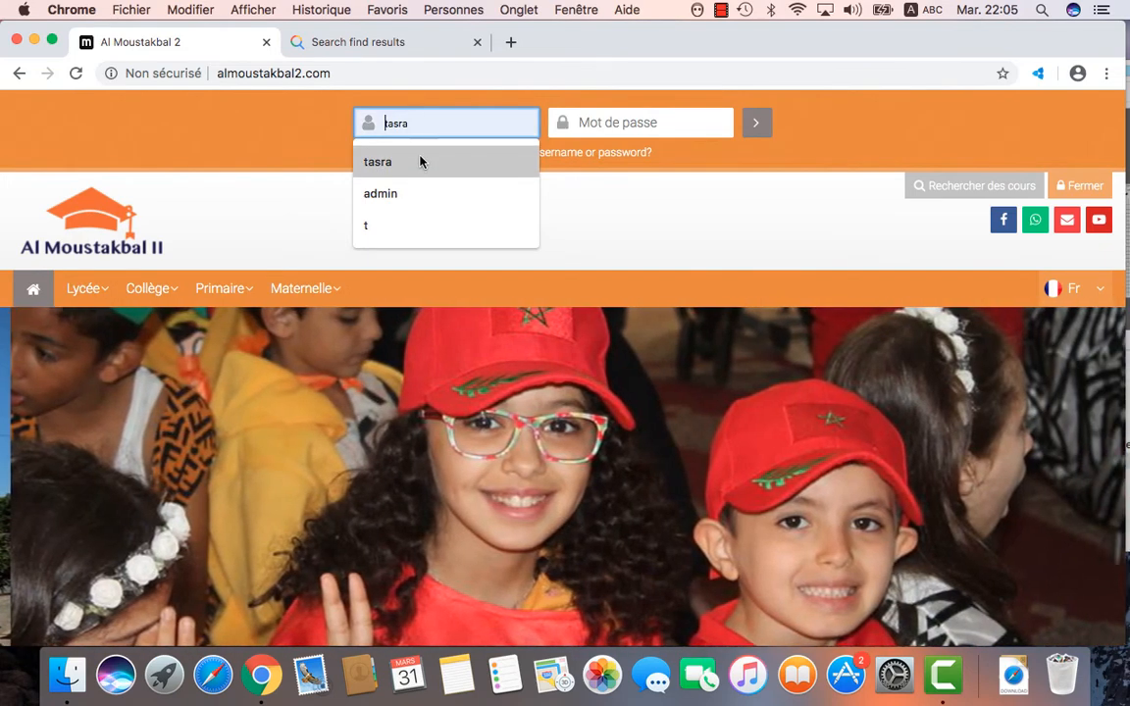
{"action": "left_click", "coordinate": [421, 162]}
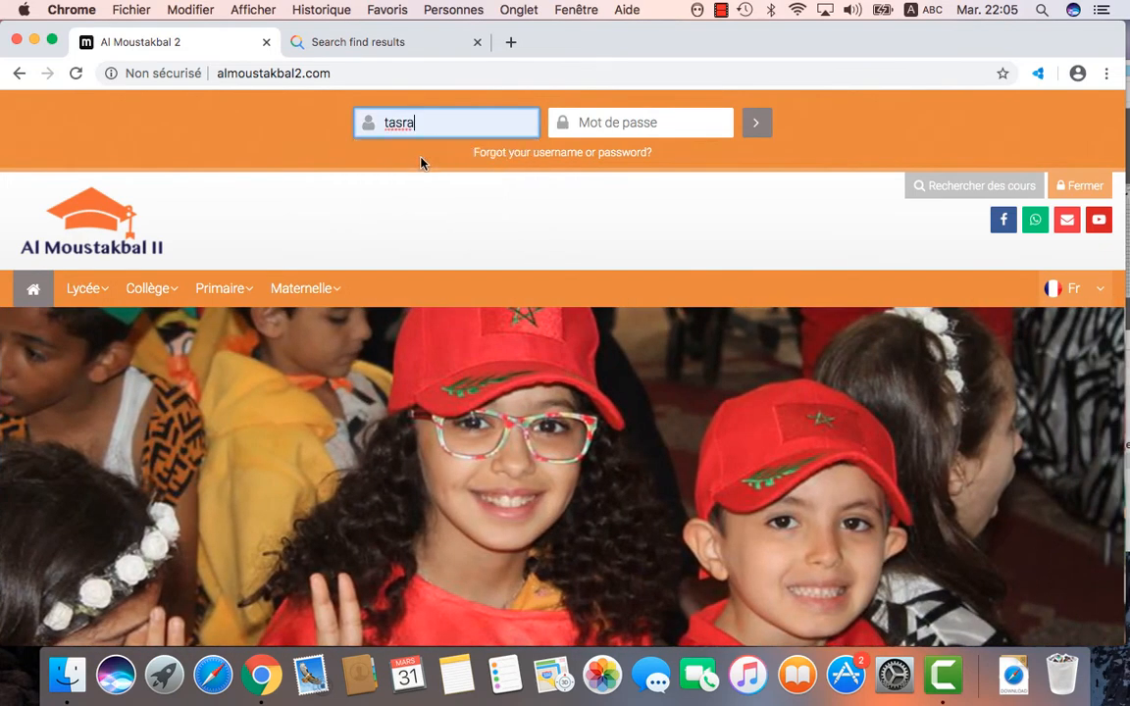
{"action": "left_click", "coordinate": [588, 123]}
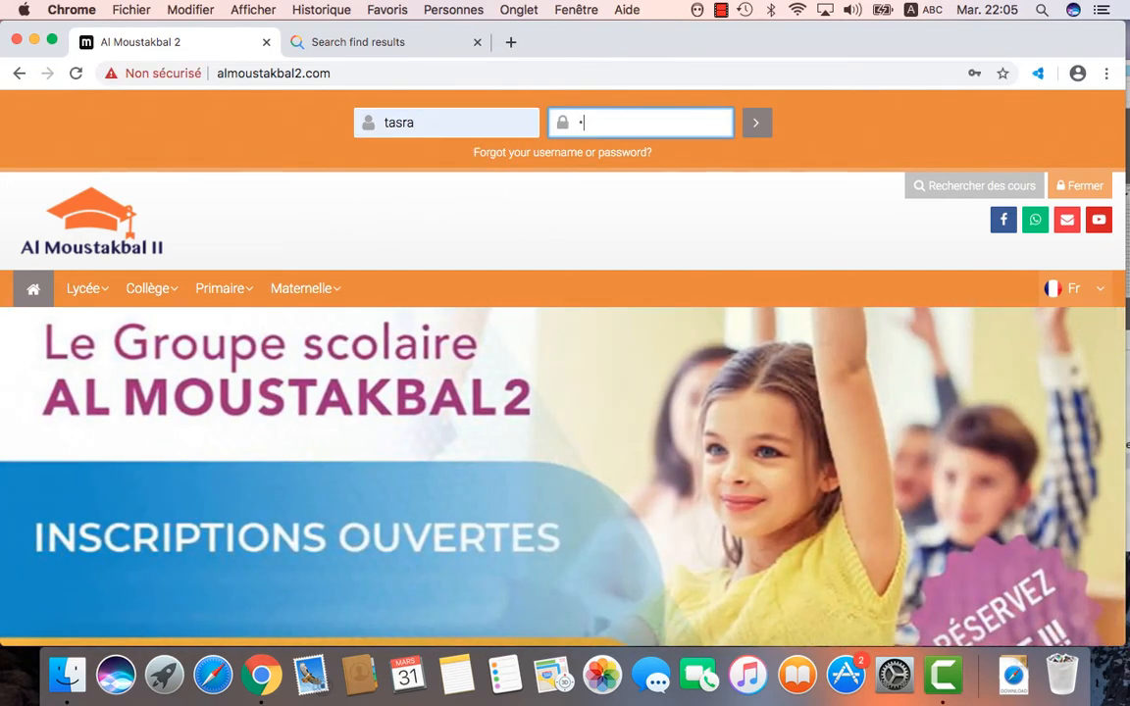
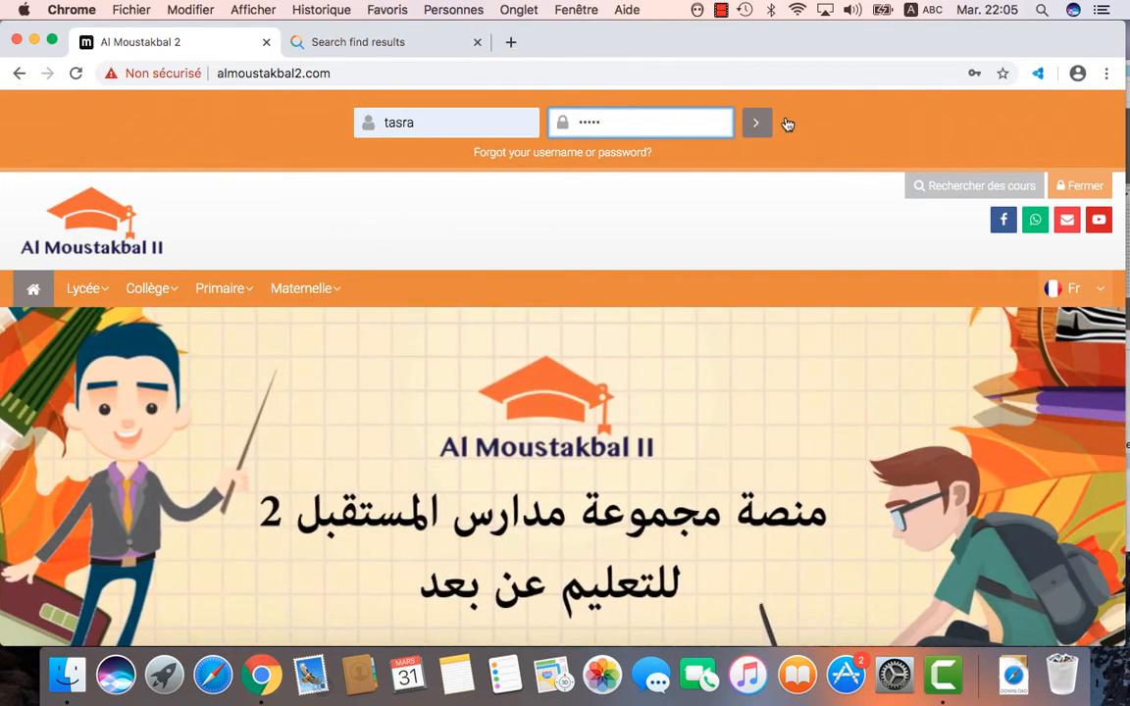
{"action": "left_click", "coordinate": [765, 128]}
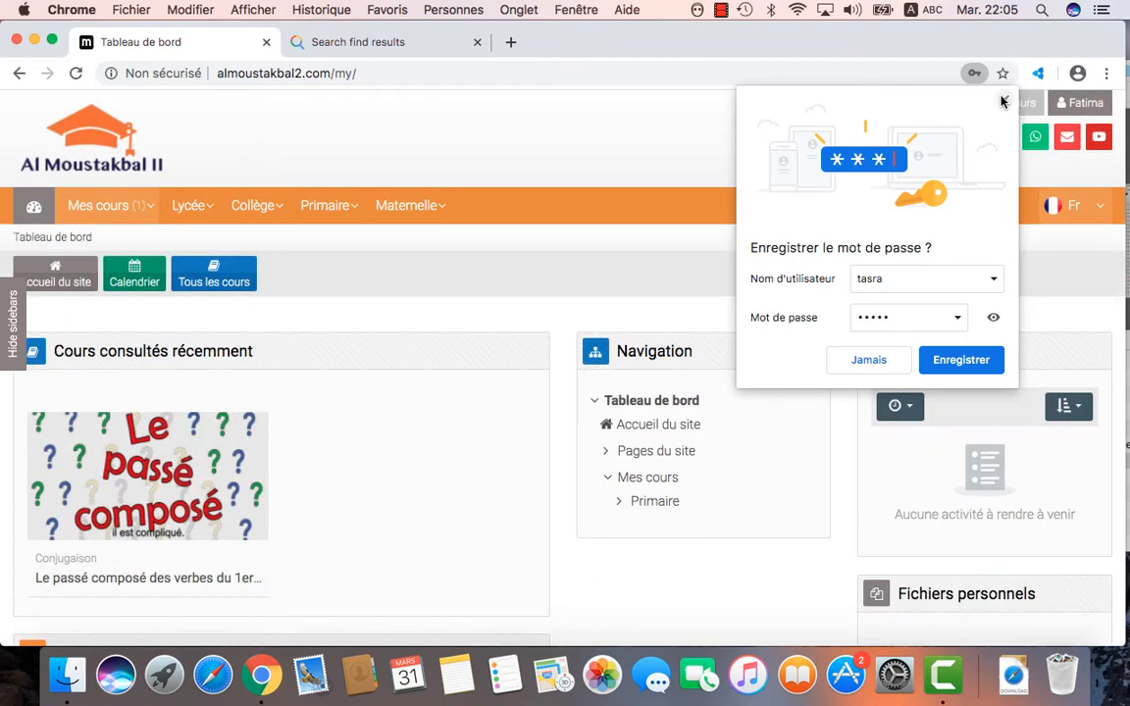
{"action": "left_click", "coordinate": [1003, 101]}
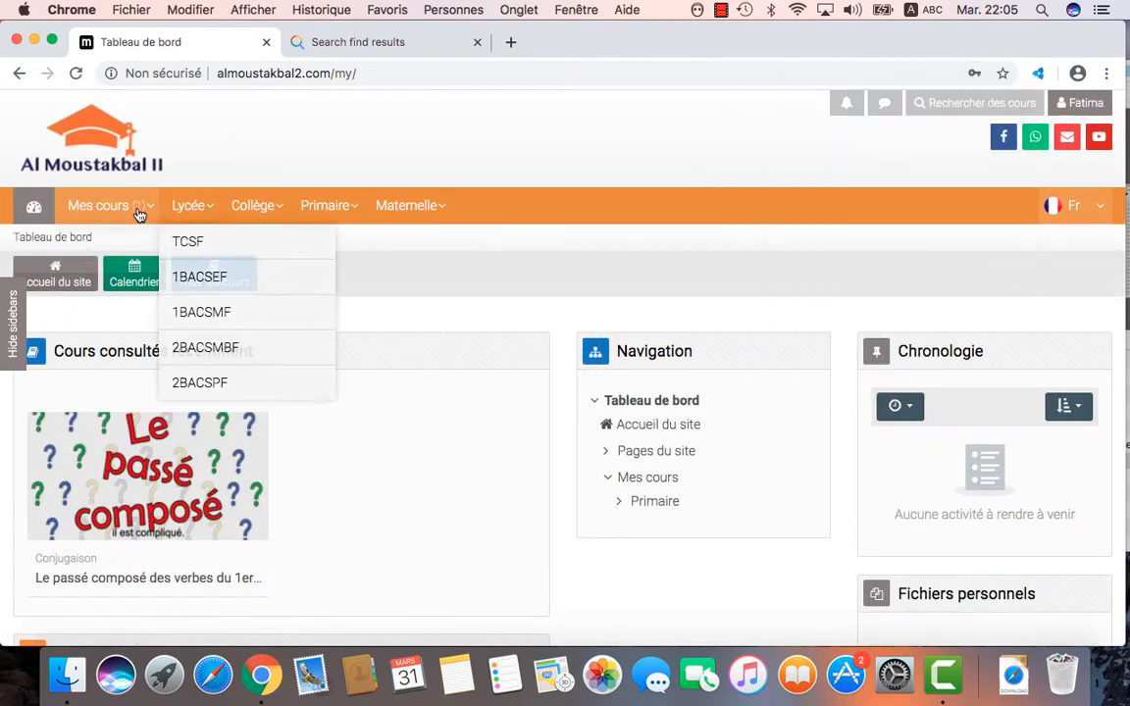
{"action": "mouse_move", "coordinate": [126, 213]}
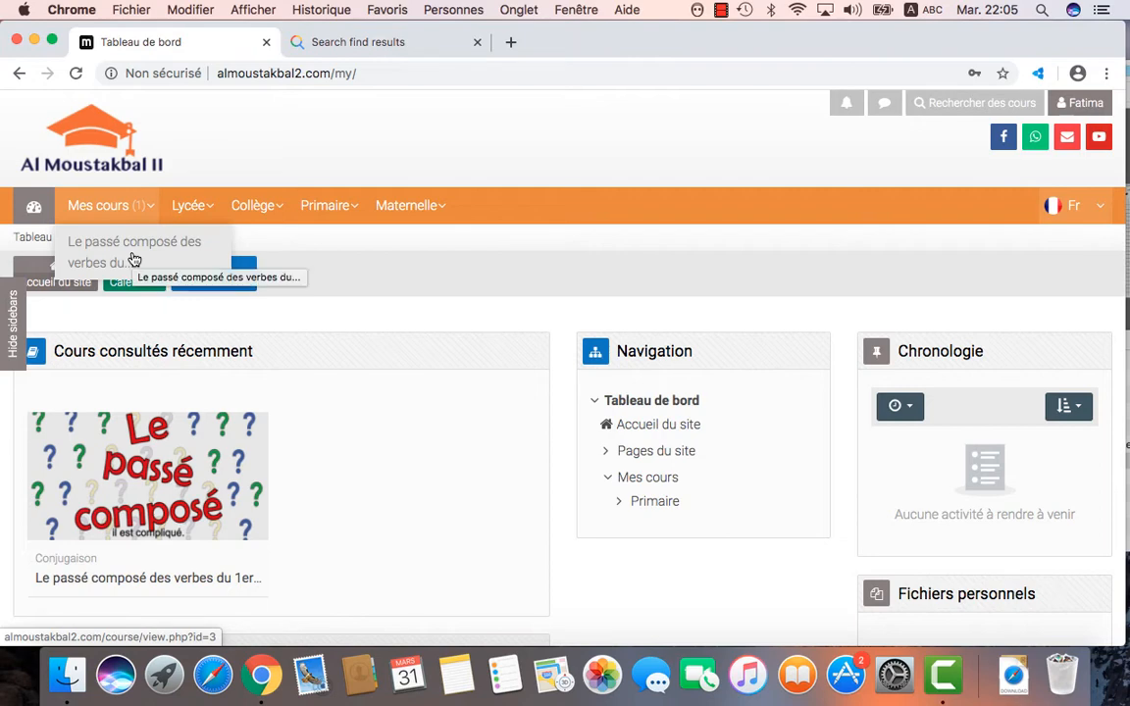
{"action": "left_click", "coordinate": [125, 262]}
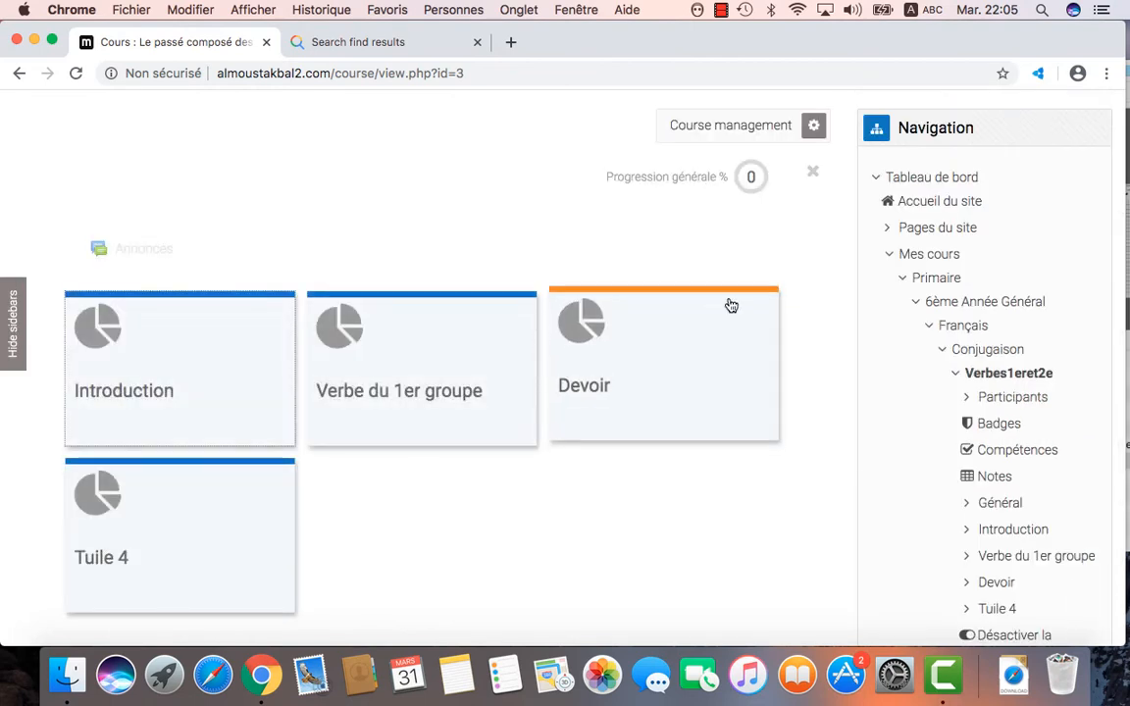
Step: Turn on editing in the Verbes1eret2e course and scroll down to the Devoir section
{"action": "scroll", "coordinate": [817, 278], "scroll_direction": "up", "scroll_amount": 3}
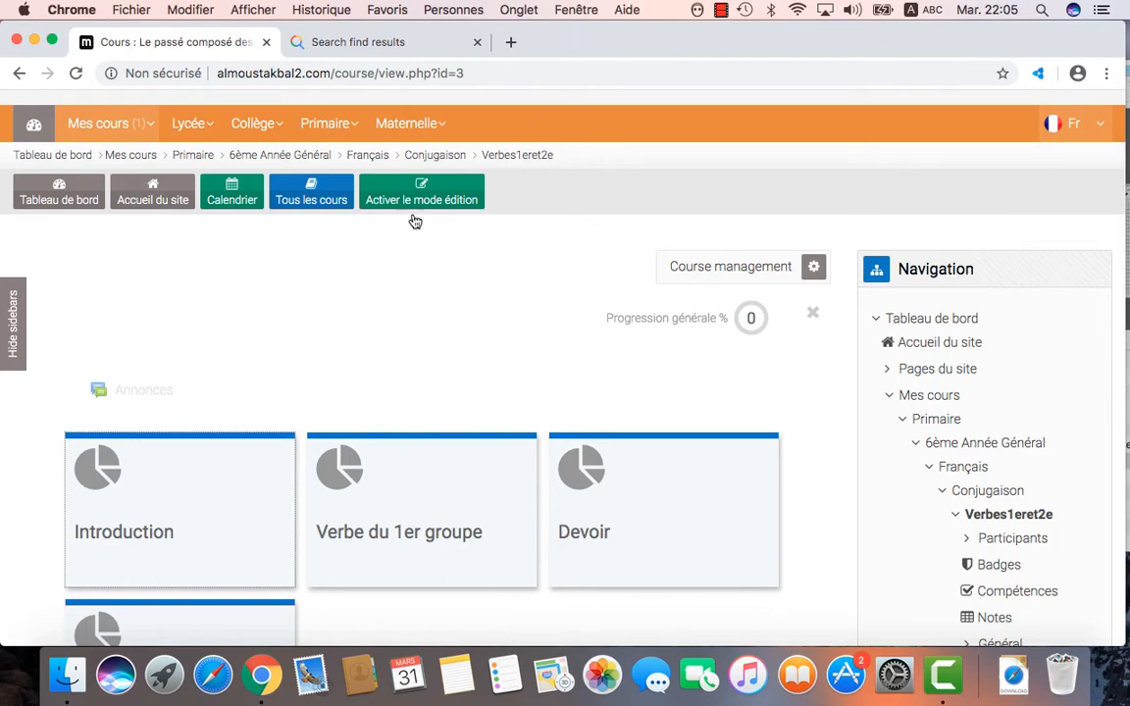
{"action": "left_click", "coordinate": [407, 198]}
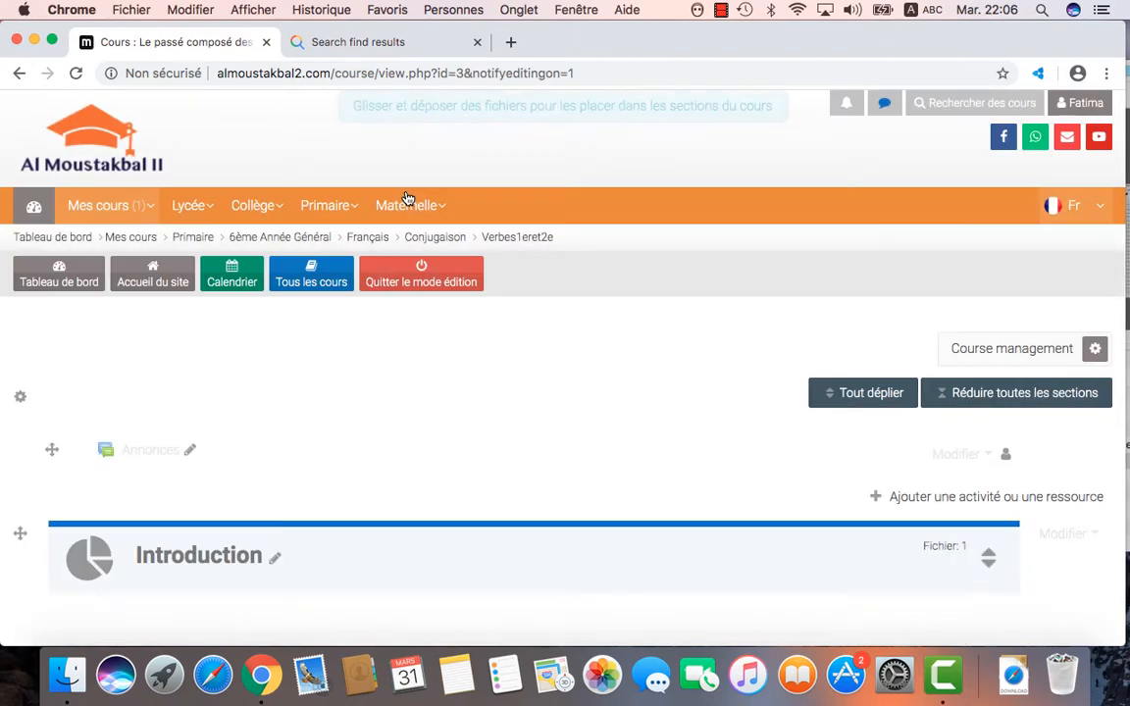
{"action": "scroll", "coordinate": [584, 394], "scroll_direction": "down", "scroll_amount": 5}
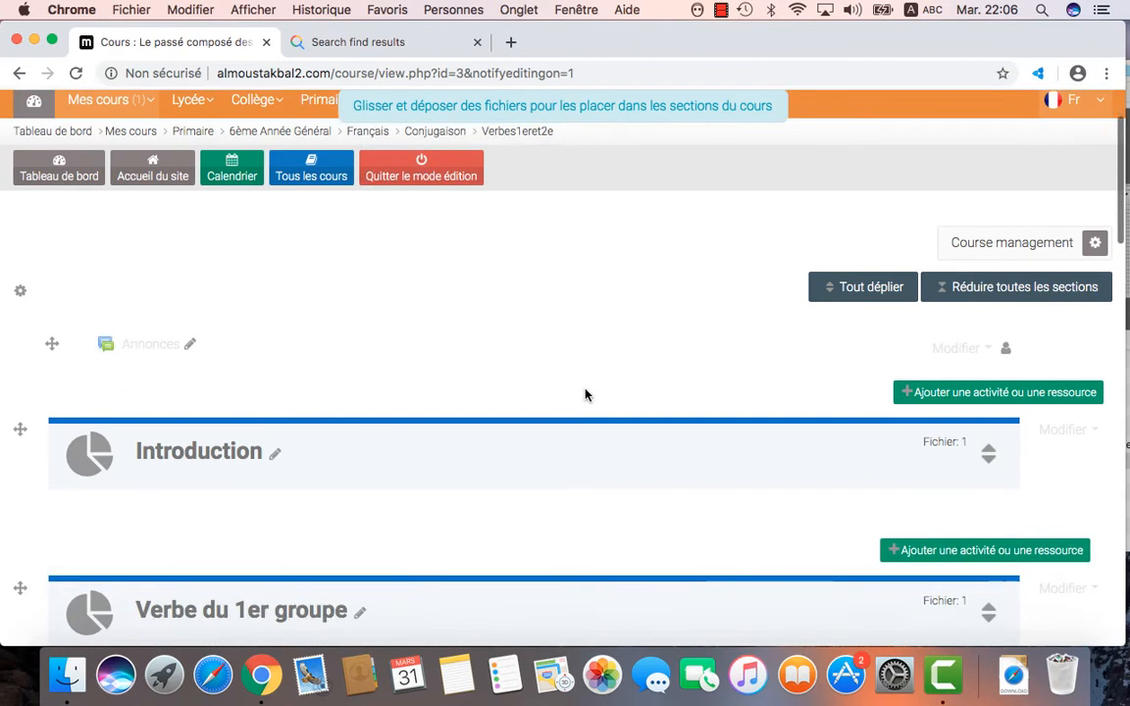
{"action": "scroll", "coordinate": [585, 394], "scroll_direction": "down", "scroll_amount": 1}
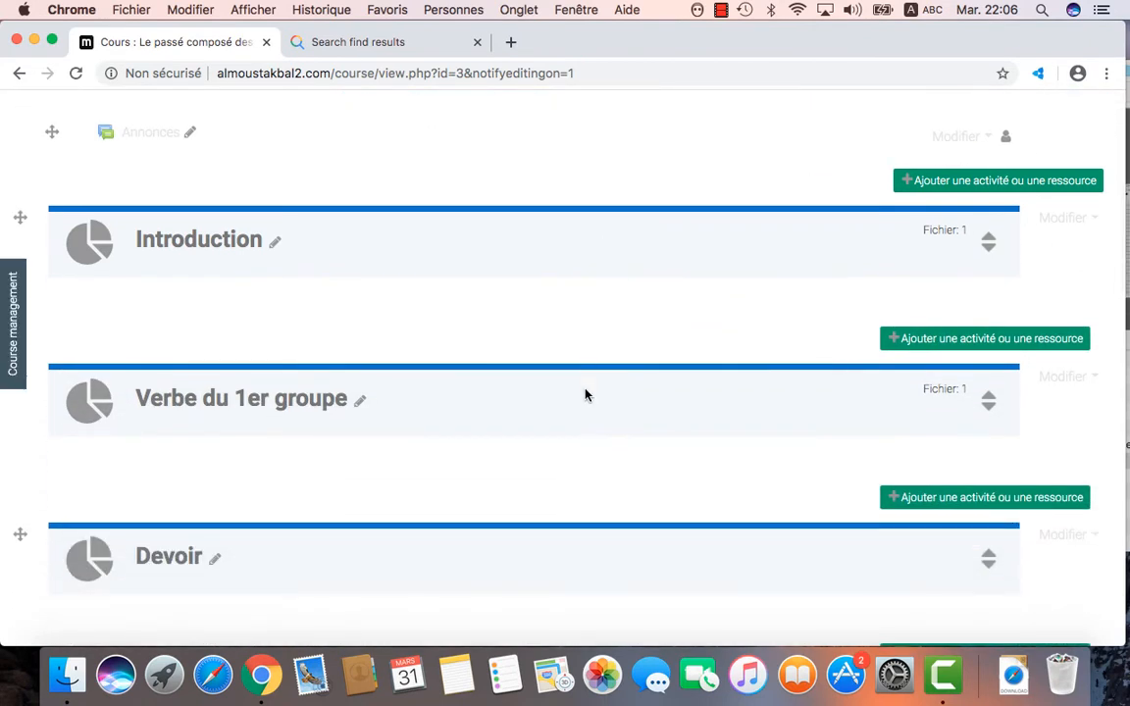
{"action": "scroll", "coordinate": [584, 394], "scroll_direction": "down", "scroll_amount": 1}
{"action": "scroll", "coordinate": [585, 395], "scroll_direction": "down", "scroll_amount": 1}
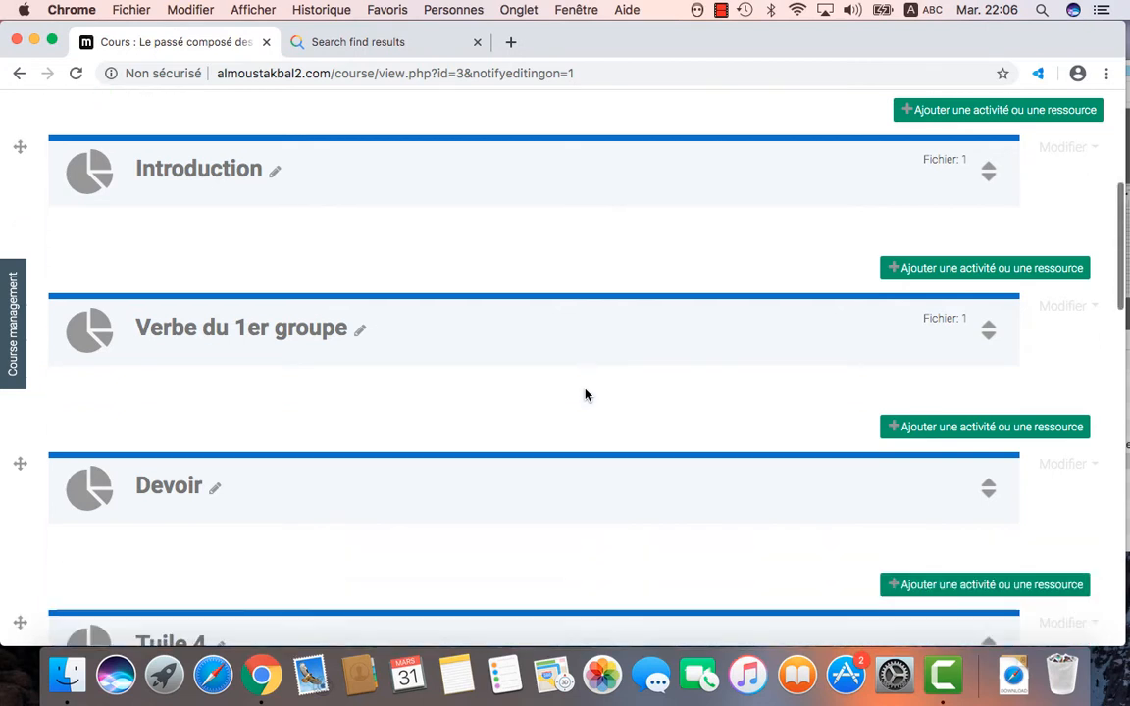
{"action": "scroll", "coordinate": [584, 395], "scroll_direction": "down", "scroll_amount": 4}
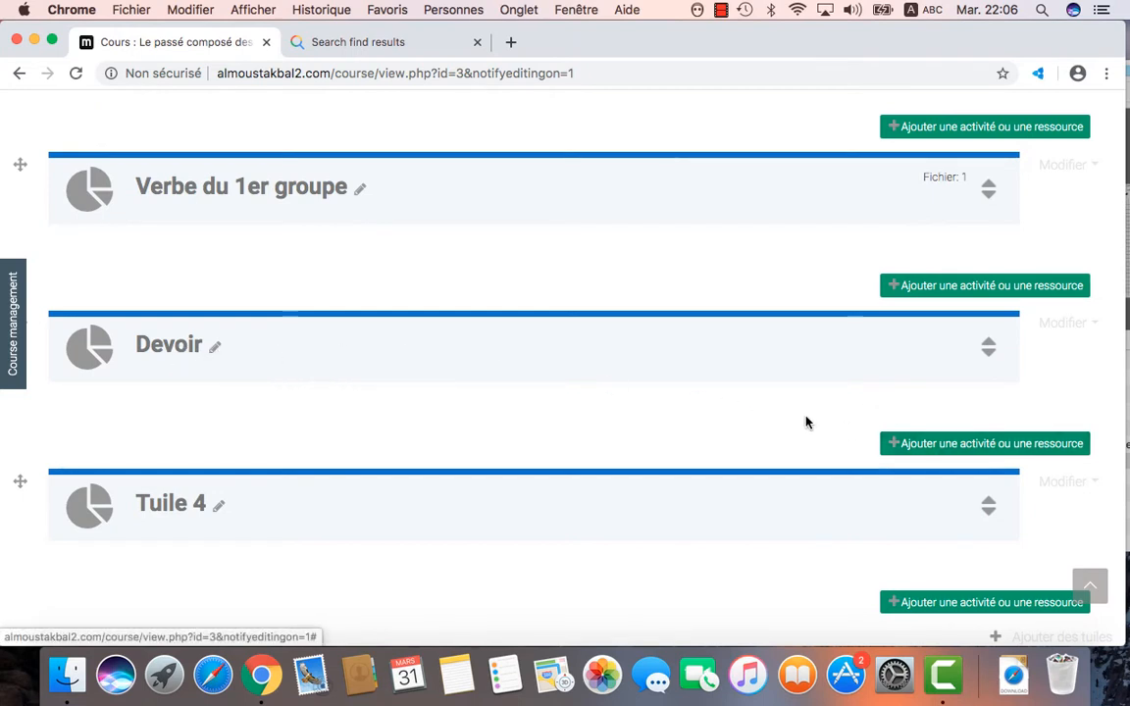
Step: Add a Devoir assignment activity to the Devoir section through the activity chooser
{"action": "left_click", "coordinate": [995, 450]}
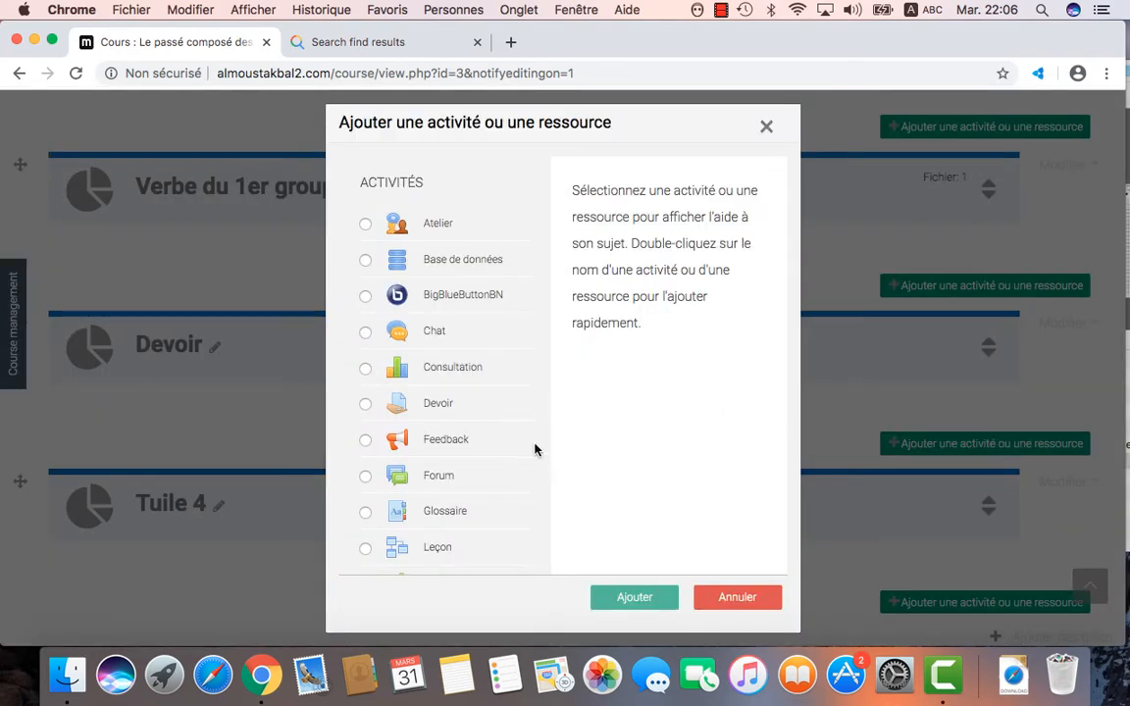
{"action": "left_click", "coordinate": [466, 554]}
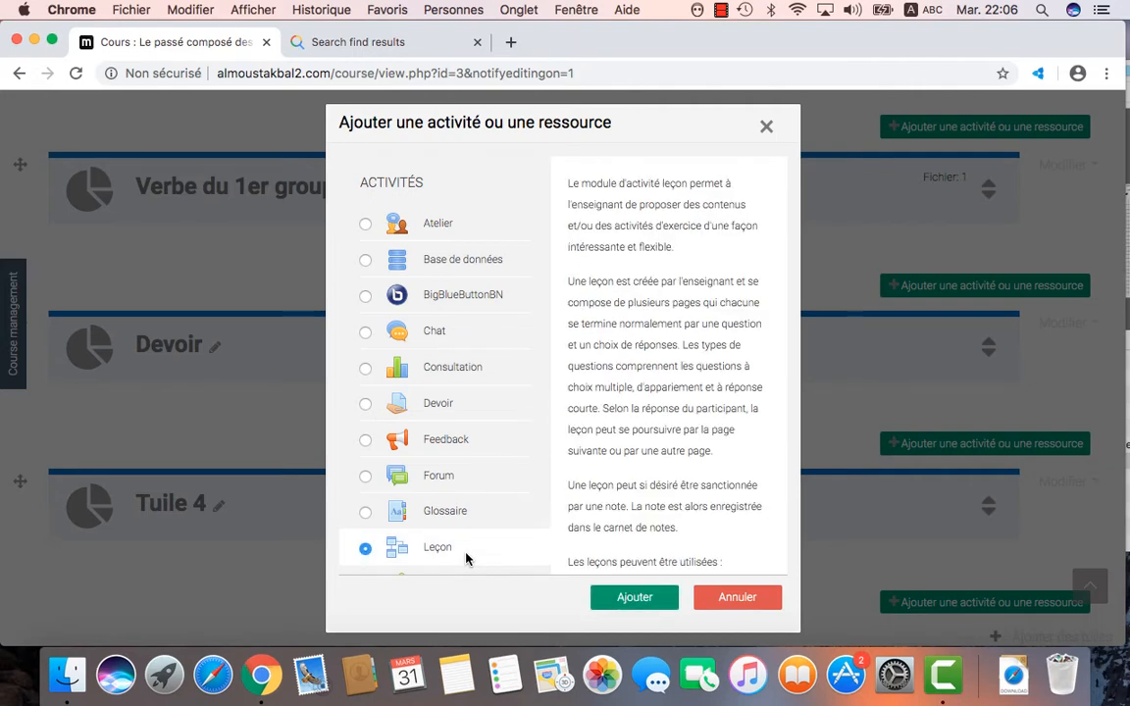
{"action": "key", "text": "Down"}
{"action": "key", "text": "Down"}
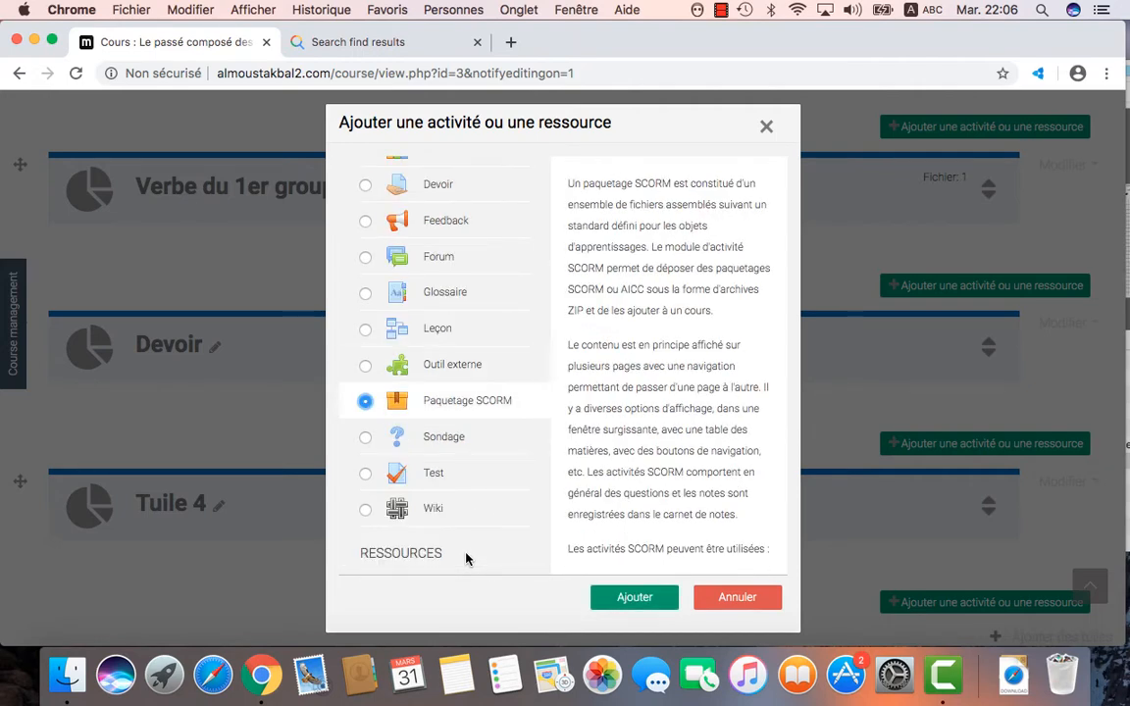
{"action": "left_click", "coordinate": [341, 175]}
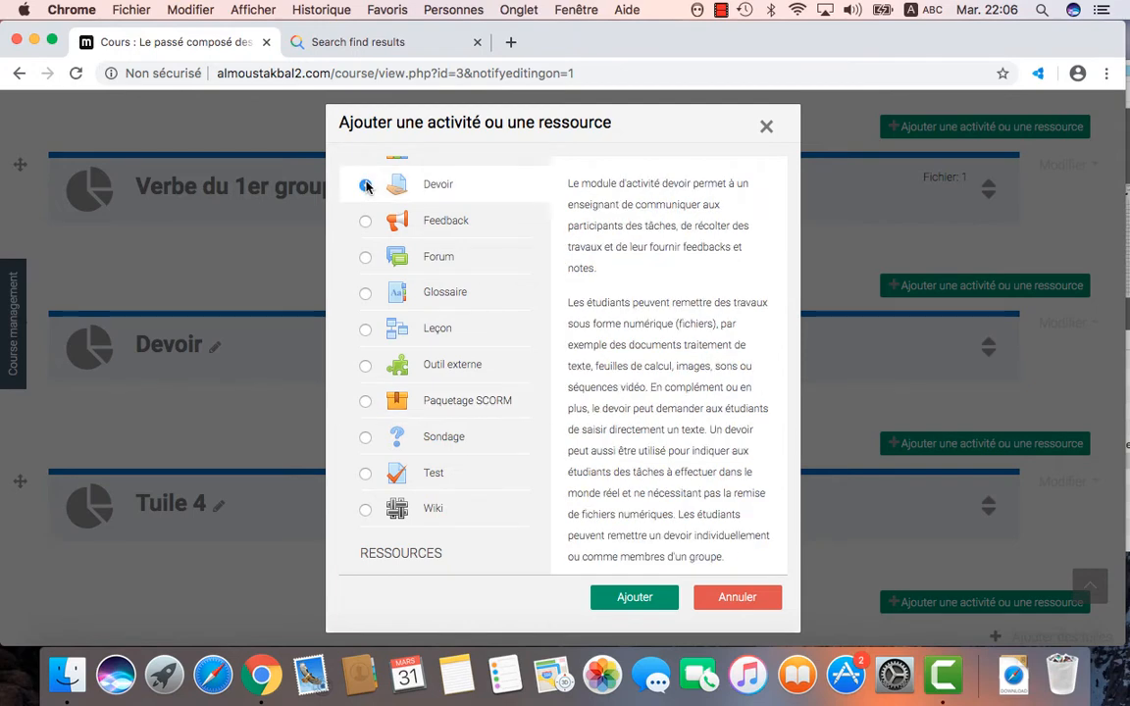
{"action": "left_click", "coordinate": [632, 598]}
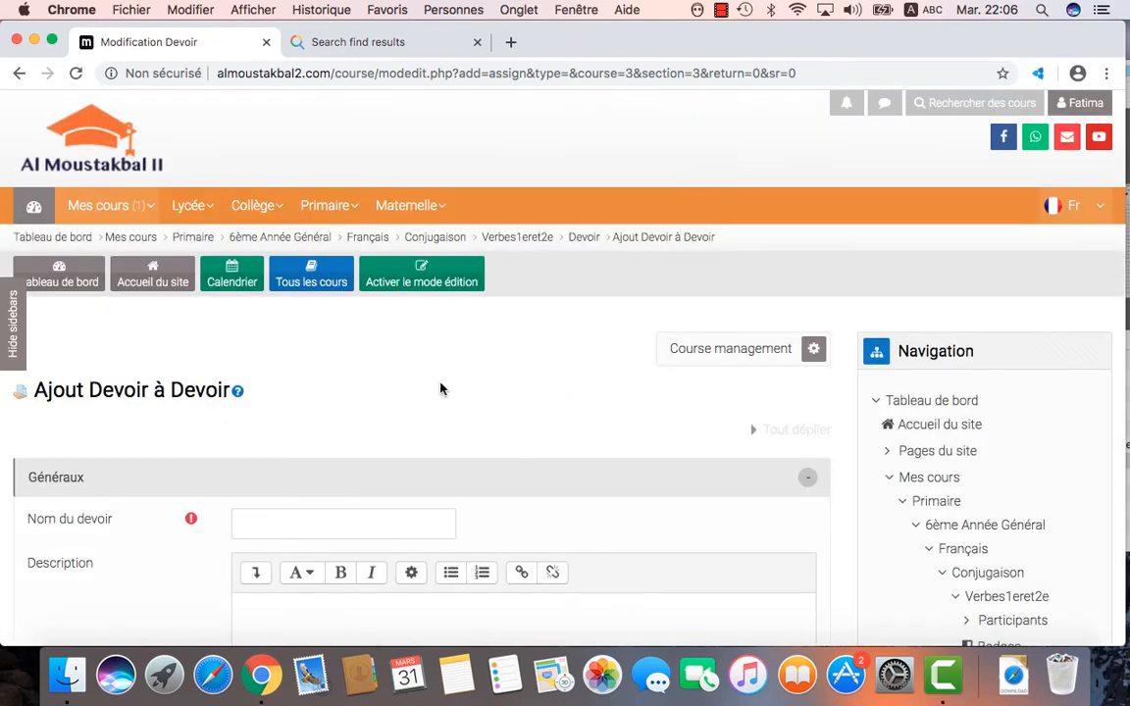
Step: Name the assignment 'Conjuguer le verbe avoir au PC', capitalising the C and adding 'avoir'
{"action": "scroll", "coordinate": [441, 388], "scroll_direction": "down", "scroll_amount": 5}
{"action": "scroll", "coordinate": [443, 390], "scroll_direction": "down", "scroll_amount": 3}
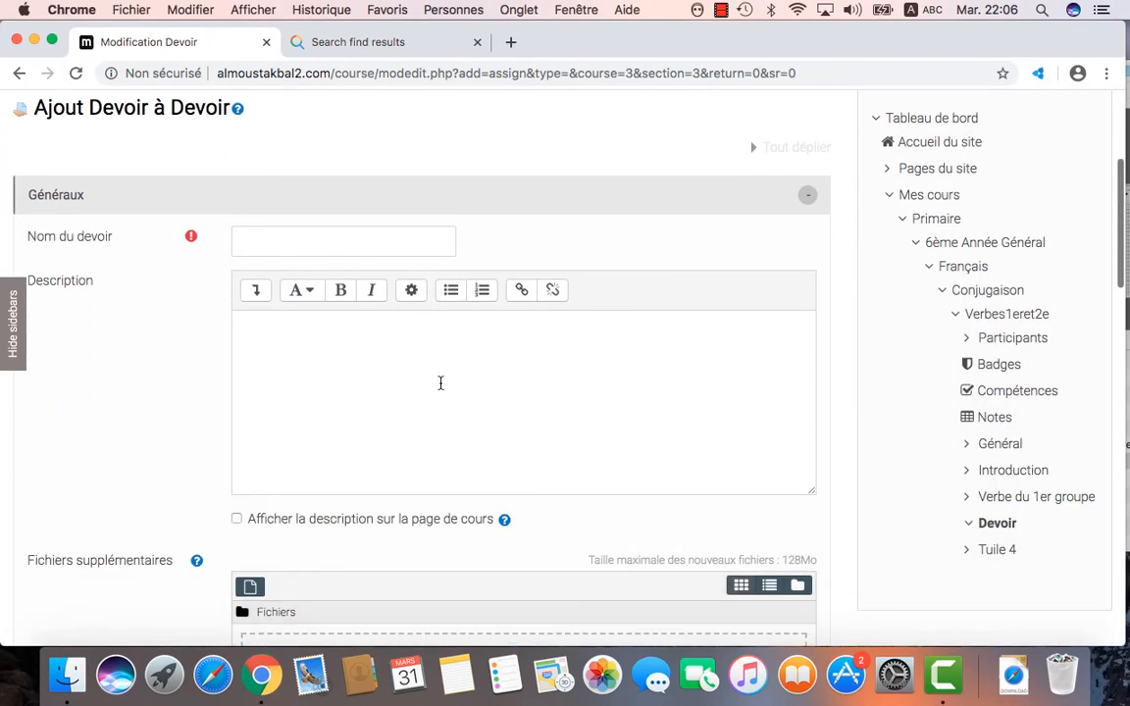
{"action": "left_click", "coordinate": [324, 204]}
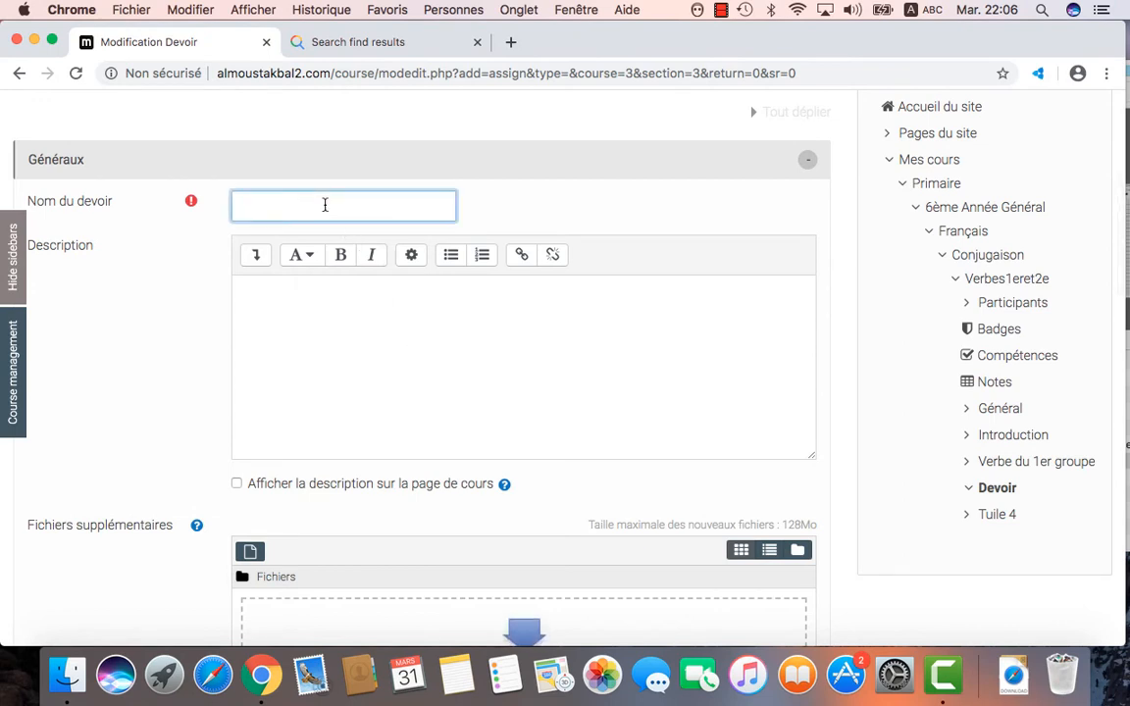
{"action": "type", "text": "conjuguer le verbe"}
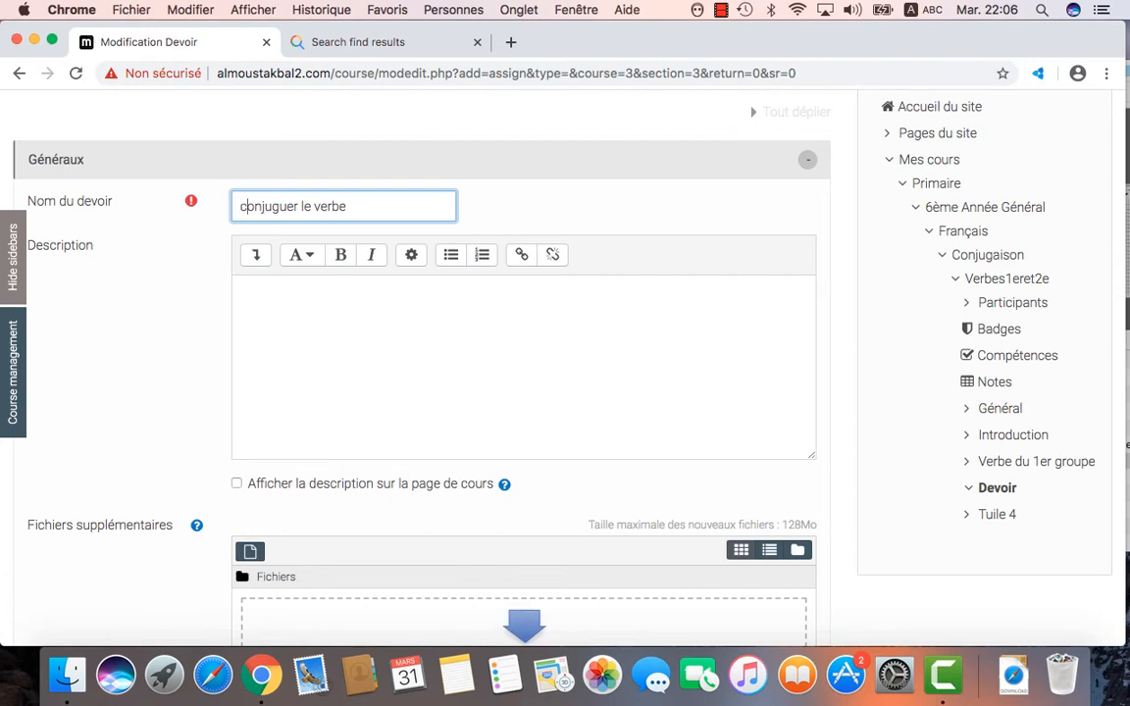
{"action": "left_click", "coordinate": [244, 206]}
{"action": "key", "text": "BackSpace"}
{"action": "type", "text": "C"}
{"action": "left_click", "coordinate": [371, 204]}
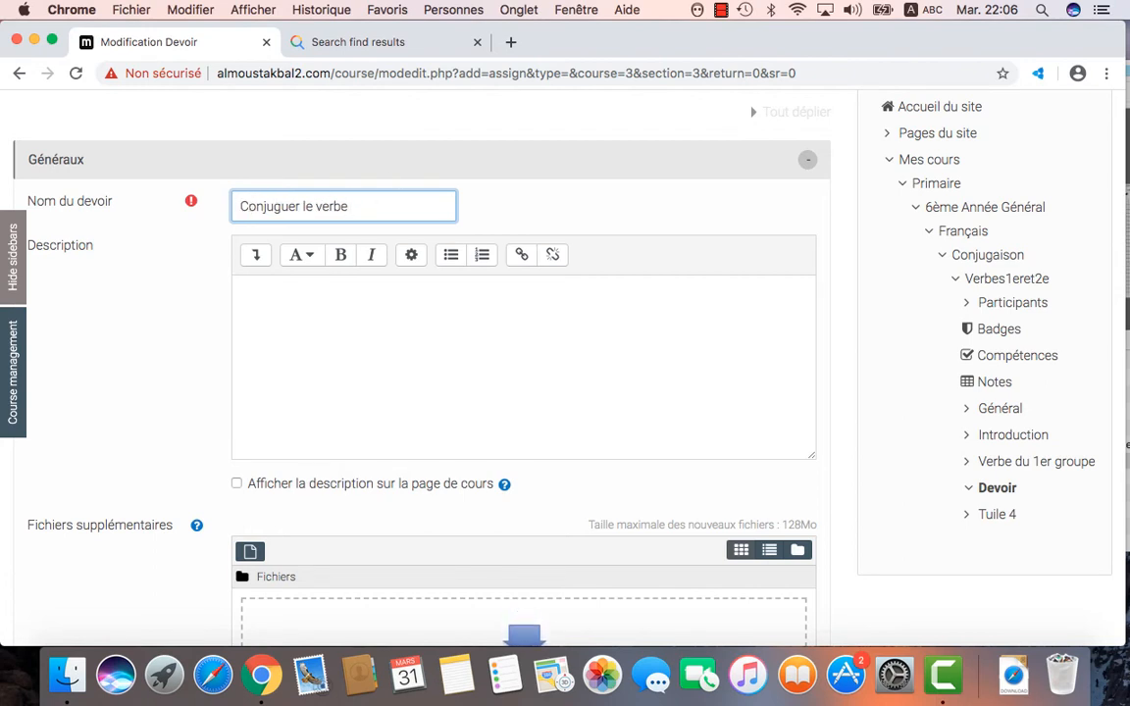
{"action": "type", "text": "avoir au PC"}
Step: Copy the name into Description and tick Afficher la description sur la page de cours
{"action": "left_click_drag", "start_coordinate": [420, 208], "coordinate": [235, 207]}
{"action": "key", "text": "super+c"}
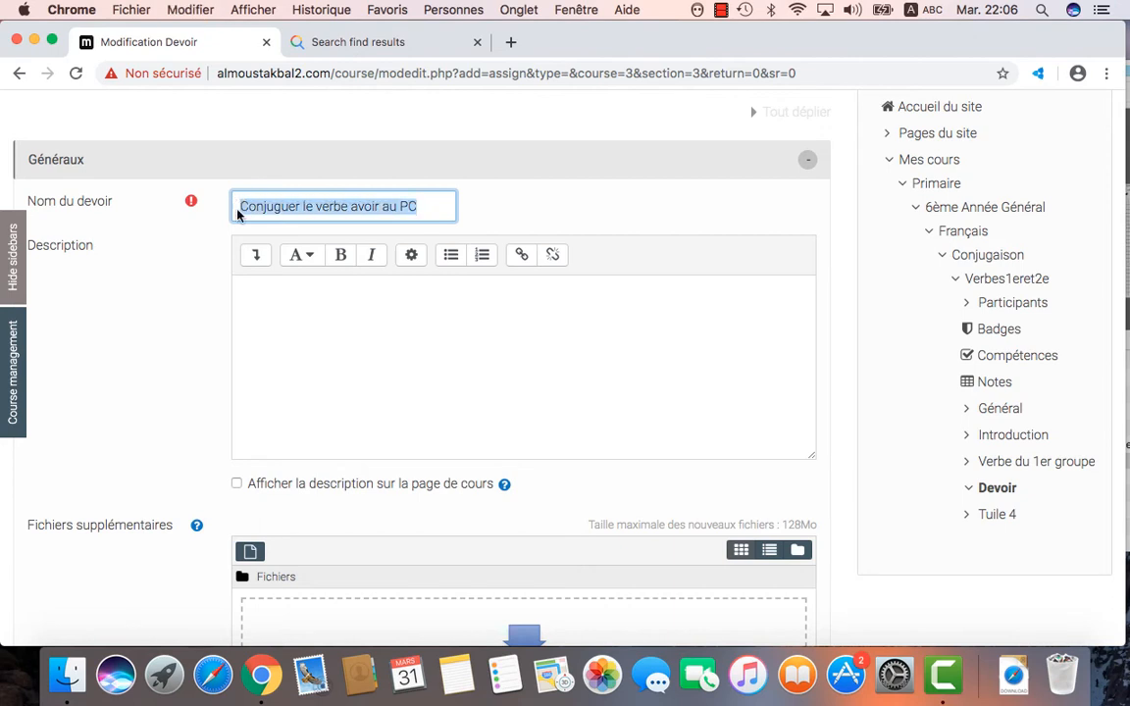
{"action": "left_click", "coordinate": [252, 289]}
{"action": "key", "text": "super+v"}
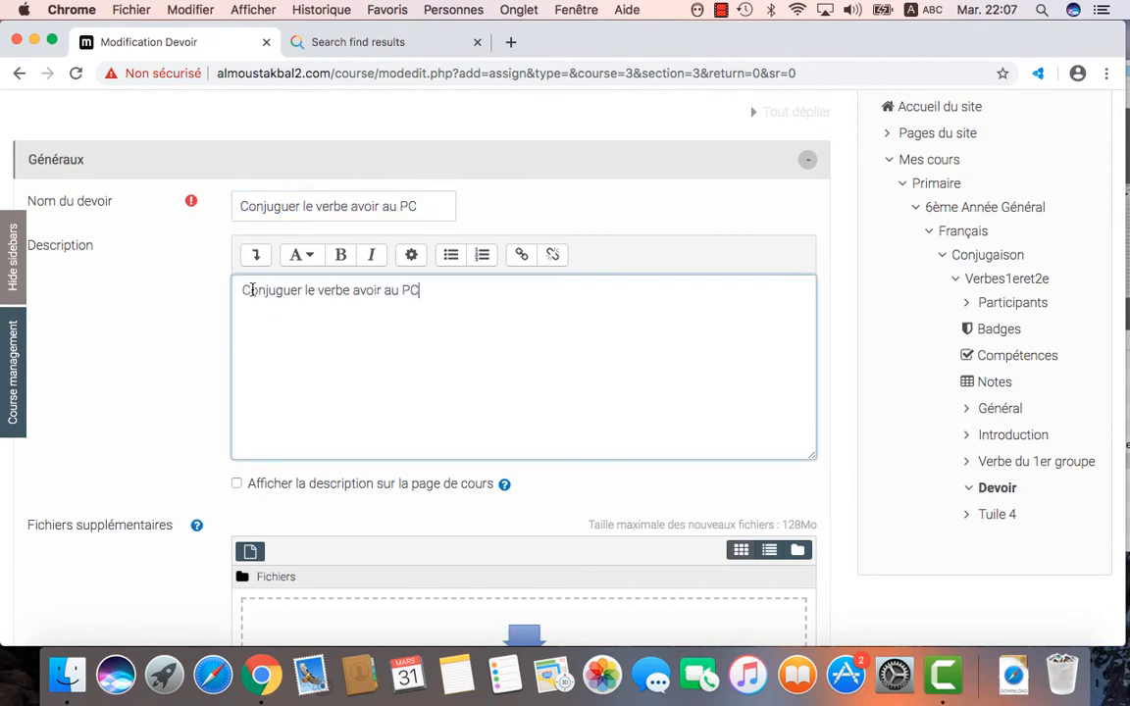
{"action": "key", "text": "Return"}
{"action": "left_click", "coordinate": [238, 485]}
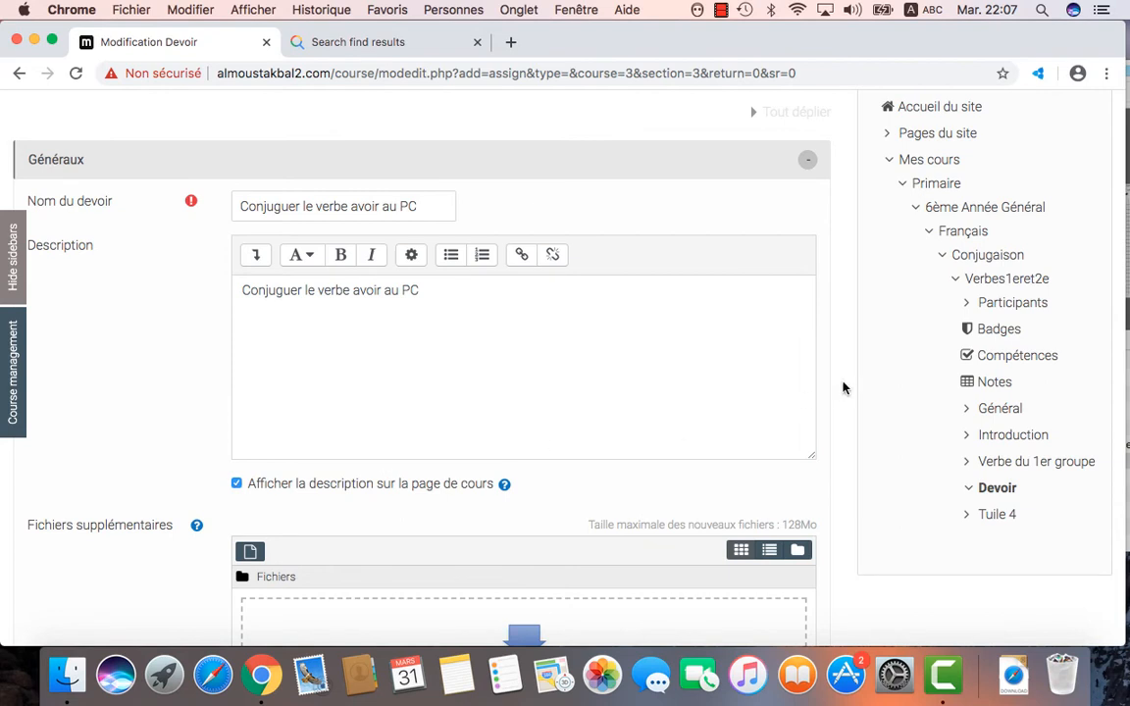
{"action": "scroll", "coordinate": [844, 388], "scroll_direction": "down", "scroll_amount": 1}
{"action": "scroll", "coordinate": [844, 387], "scroll_direction": "down", "scroll_amount": 5}
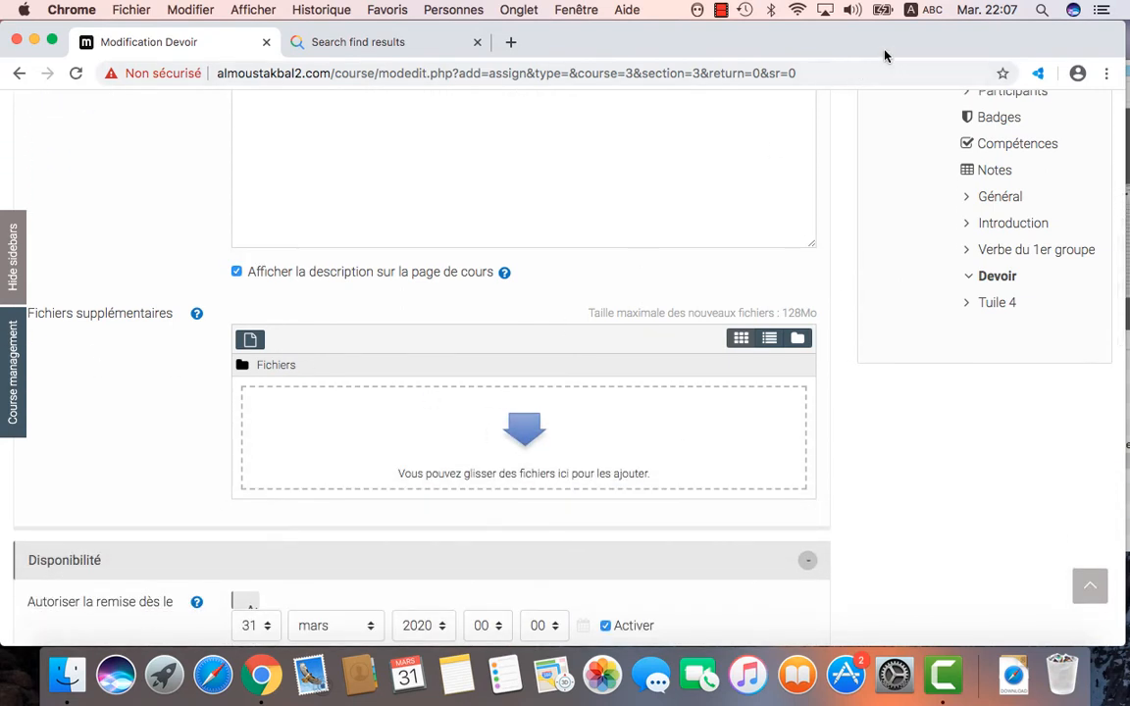
Step: Drag NOTES2.pdf from the Finder window into the Fichiers supplémentaires drop zone
{"action": "left_click_drag", "start_coordinate": [883, 50], "coordinate": [825, 50]}
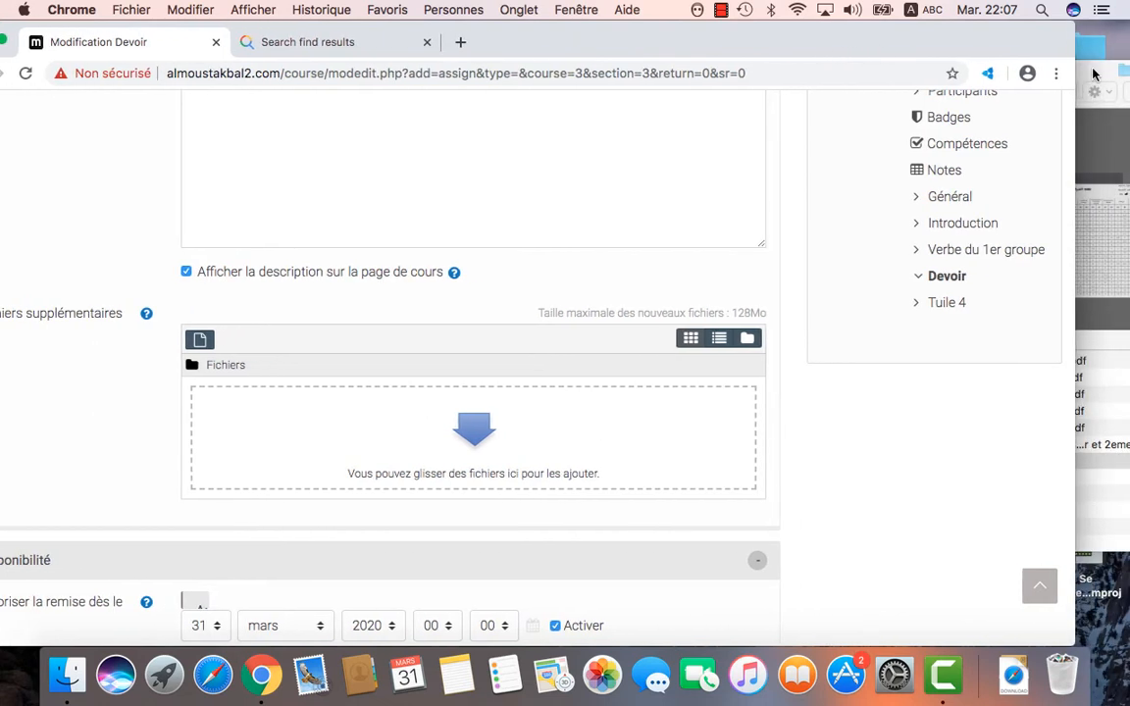
{"action": "left_click", "coordinate": [1092, 73]}
{"action": "left_click_drag", "start_coordinate": [1094, 74], "coordinate": [1105, 70]}
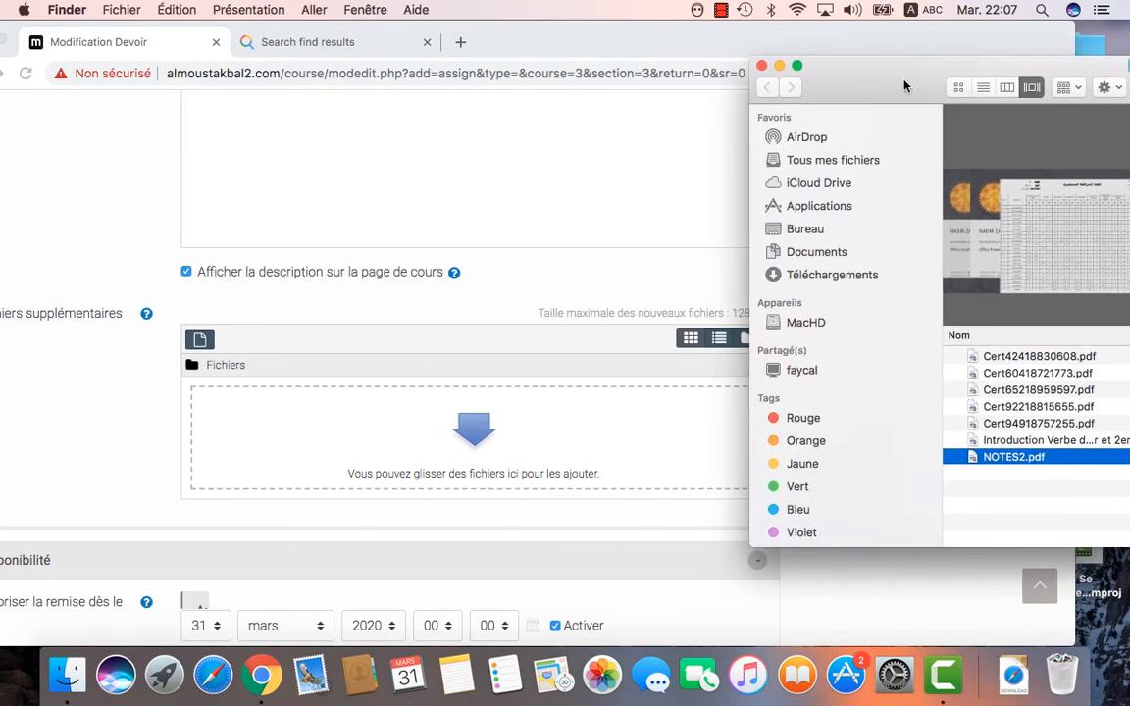
{"action": "left_click_drag", "start_coordinate": [904, 86], "coordinate": [985, 79]}
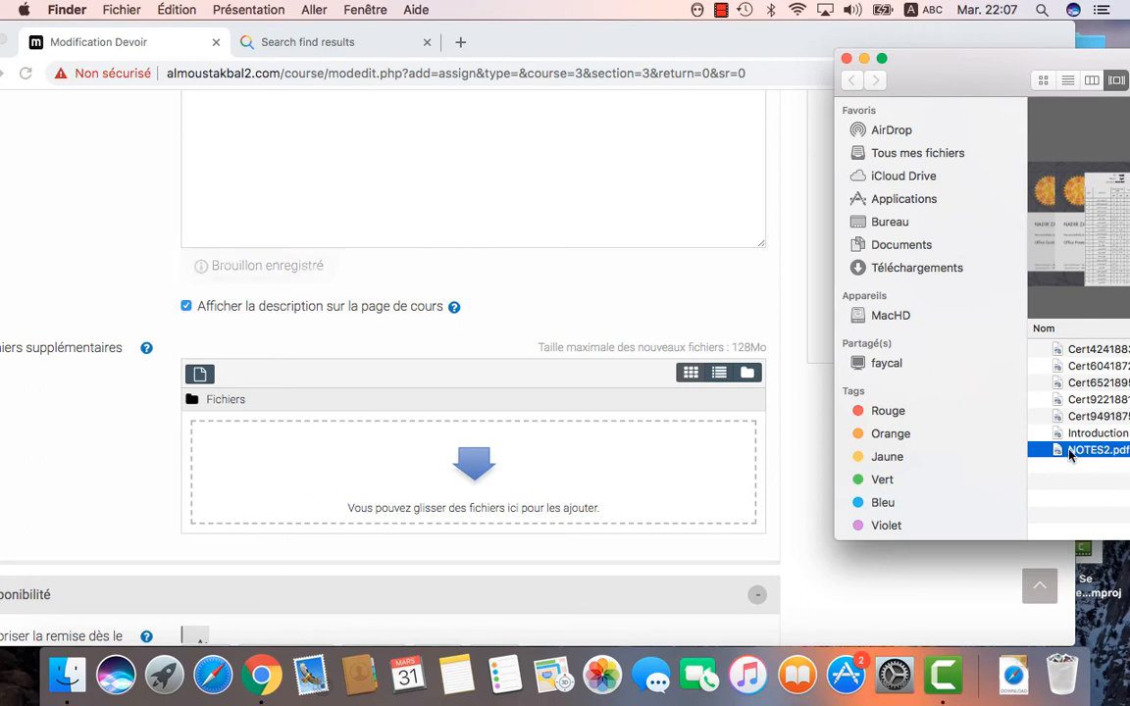
{"action": "left_click_drag", "start_coordinate": [1069, 454], "coordinate": [520, 454]}
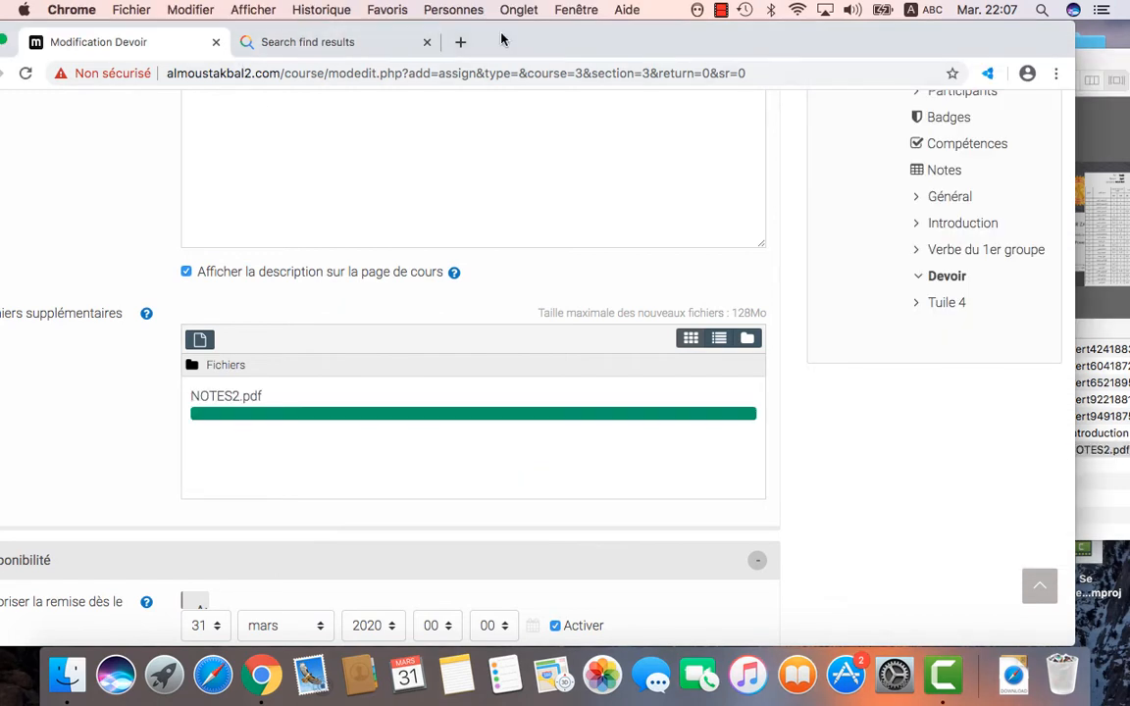
{"action": "left_click_drag", "start_coordinate": [499, 39], "coordinate": [580, 33]}
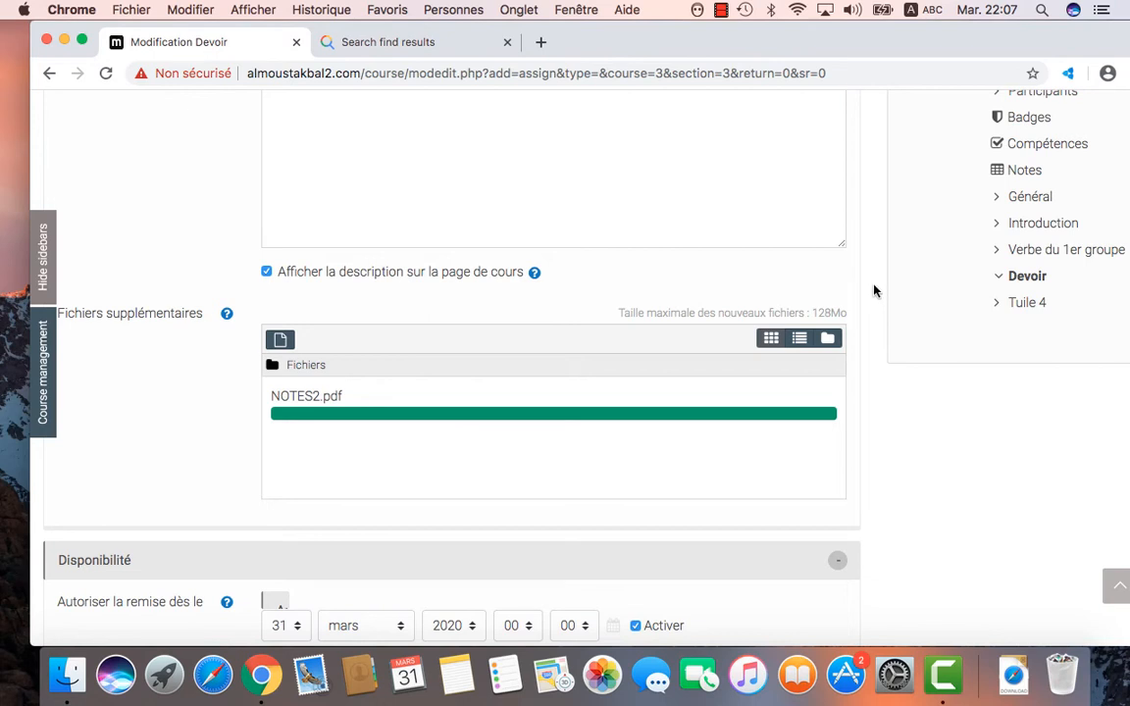
Step: Scroll to the Disponibilité section, showing submissions from 31 mars 2020 and due 7 avril 2020
{"action": "scroll", "coordinate": [875, 290], "scroll_direction": "down", "scroll_amount": 5}
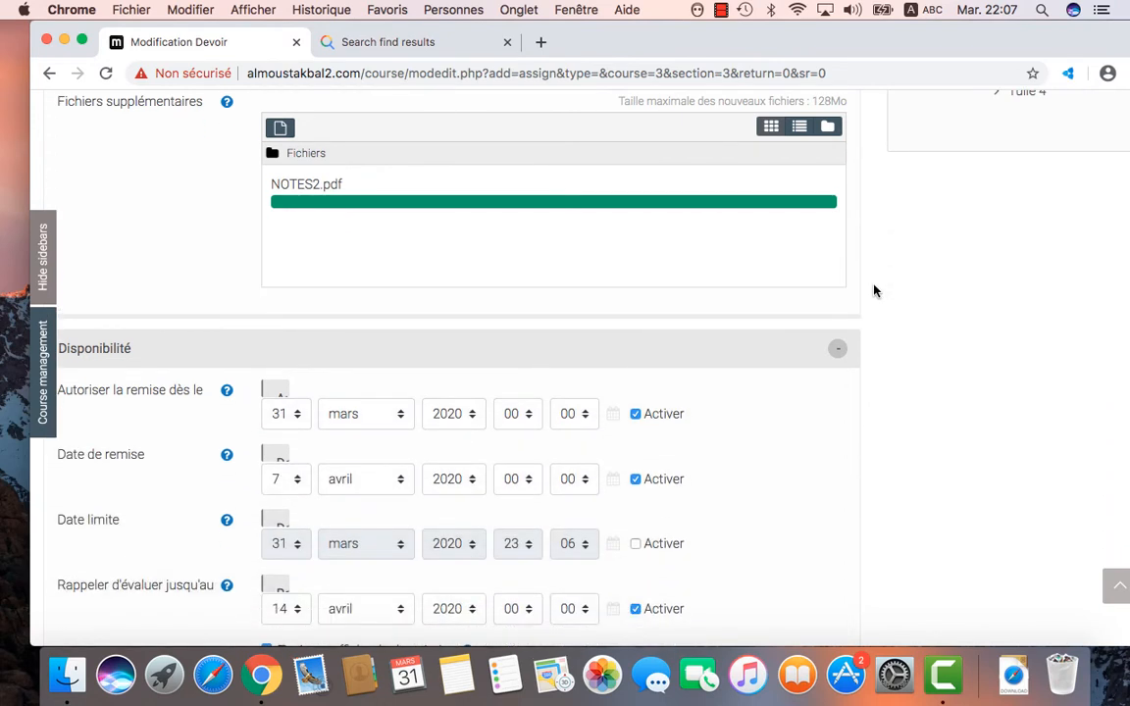
{"action": "scroll", "coordinate": [875, 291], "scroll_direction": "down", "scroll_amount": 1}
{"action": "scroll", "coordinate": [875, 290], "scroll_direction": "down", "scroll_amount": 2}
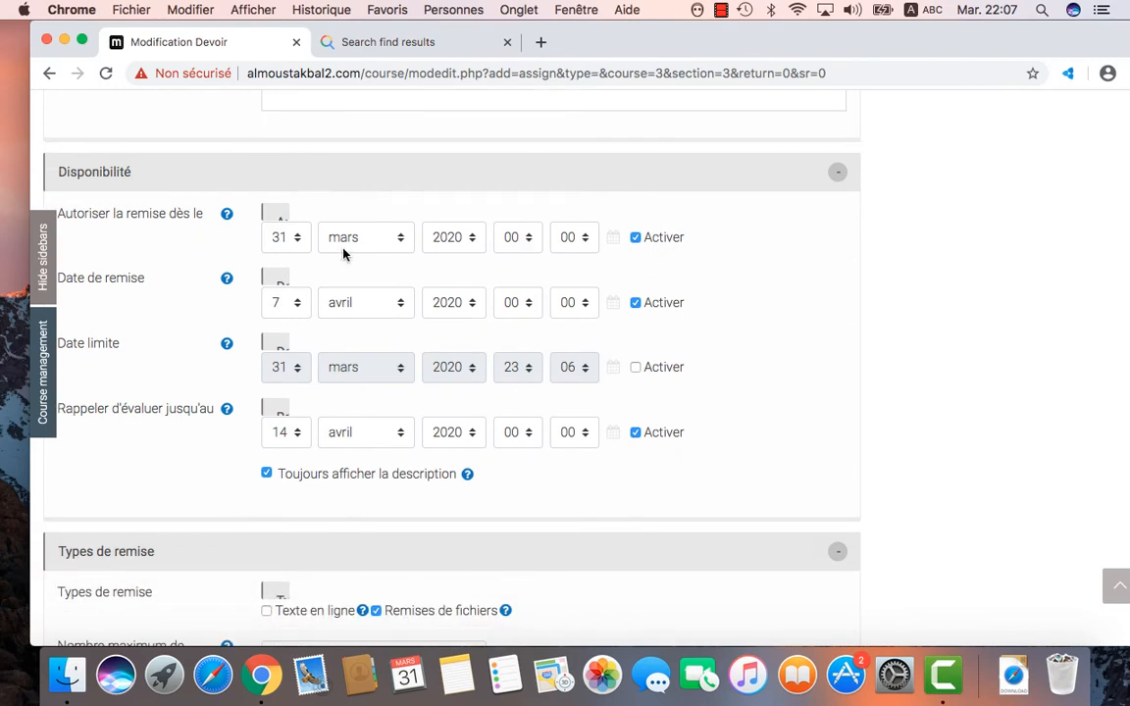
{"action": "scroll", "coordinate": [355, 253], "scroll_direction": "up", "scroll_amount": 1}
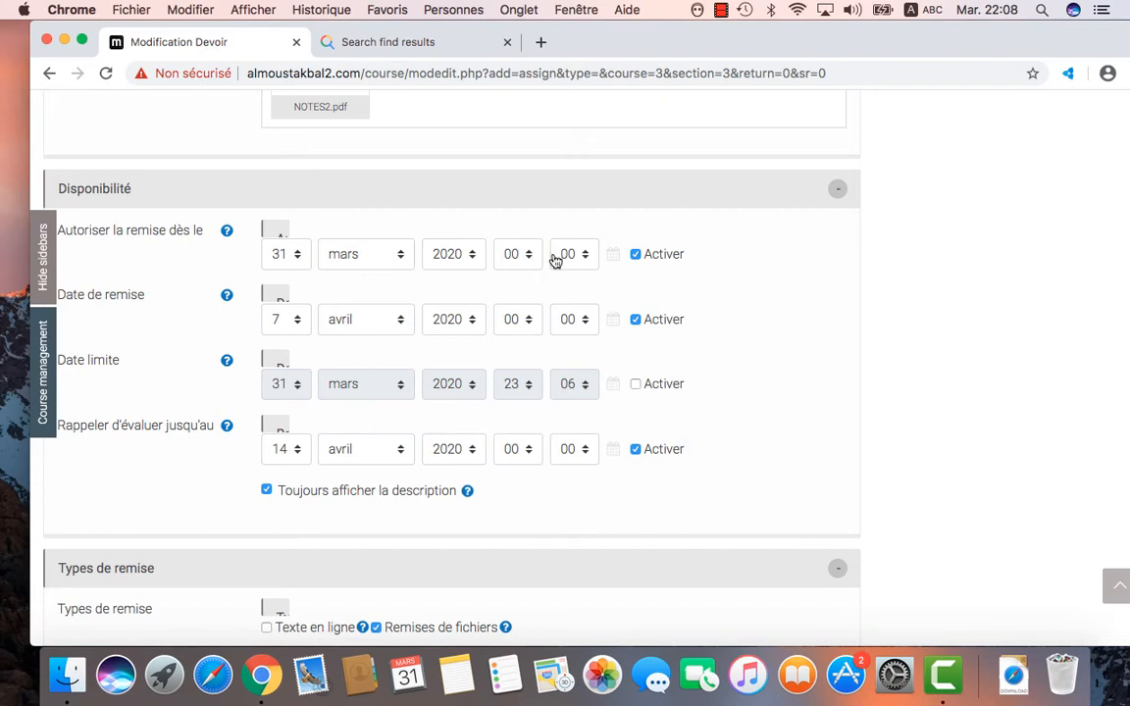
Step: Set the Date de remise day to 2, making the due date 2 avril 2020
{"action": "left_click", "coordinate": [294, 319]}
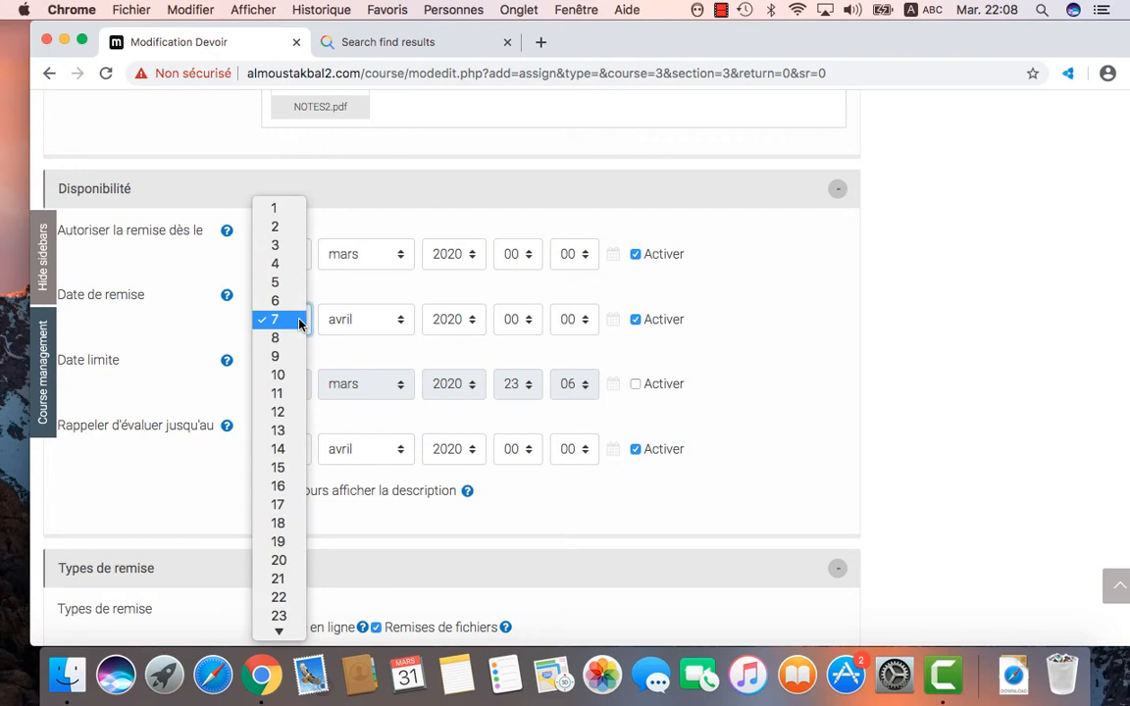
{"action": "left_click", "coordinate": [276, 228]}
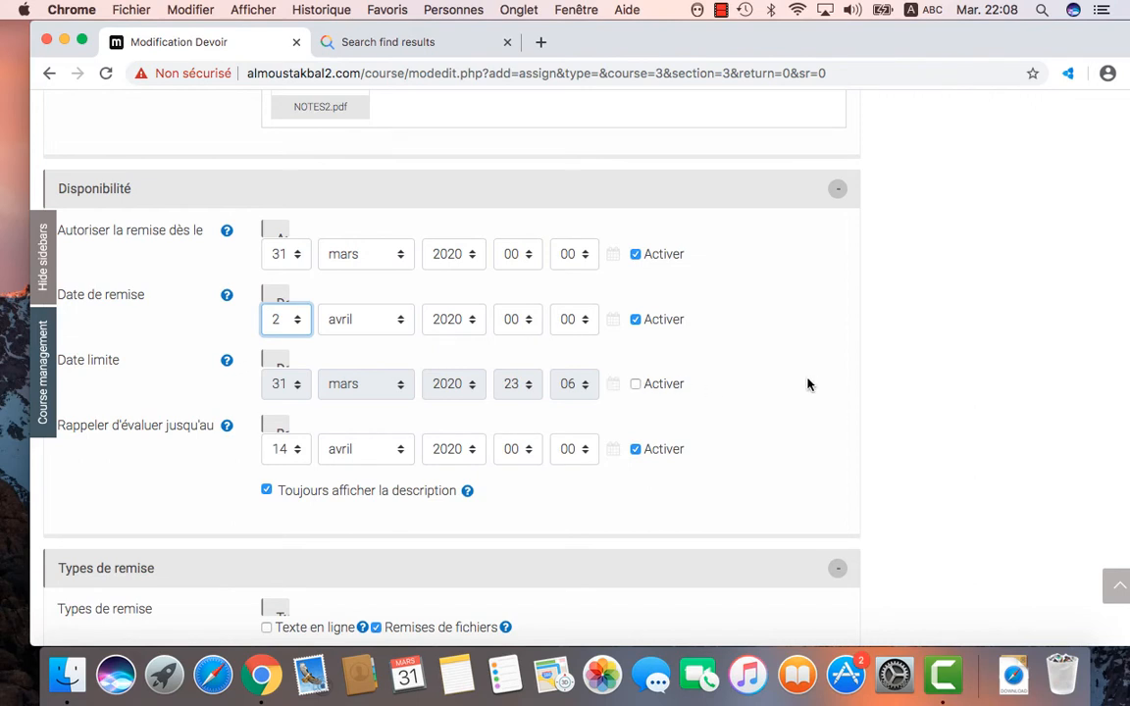
{"action": "scroll", "coordinate": [807, 383], "scroll_direction": "down", "scroll_amount": 5}
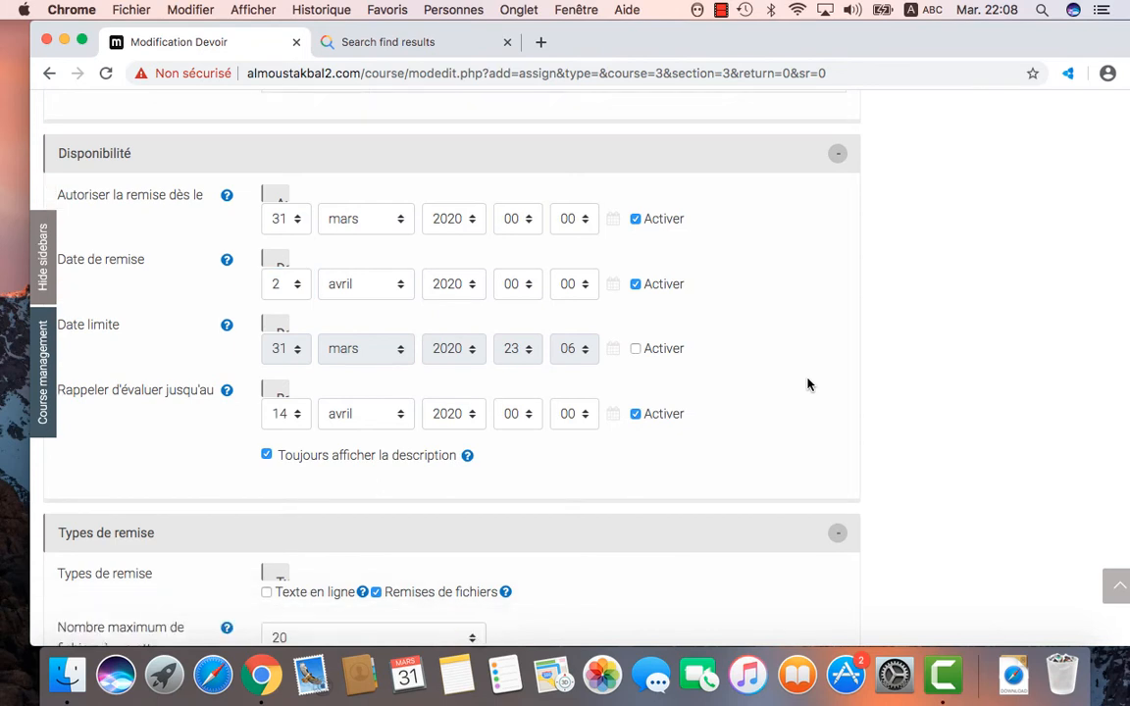
Step: Review Types de remise, leaving the maximum number of files to submit at 20
{"action": "scroll", "coordinate": [807, 383], "scroll_direction": "down", "scroll_amount": 1}
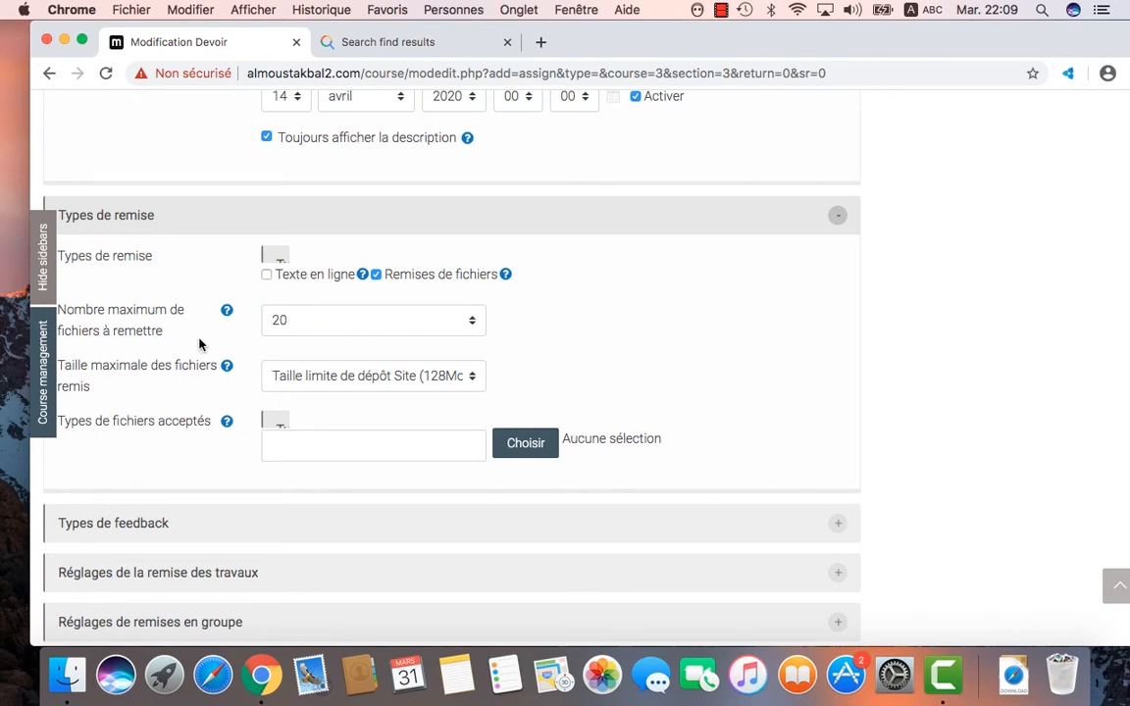
{"action": "left_click", "coordinate": [472, 322]}
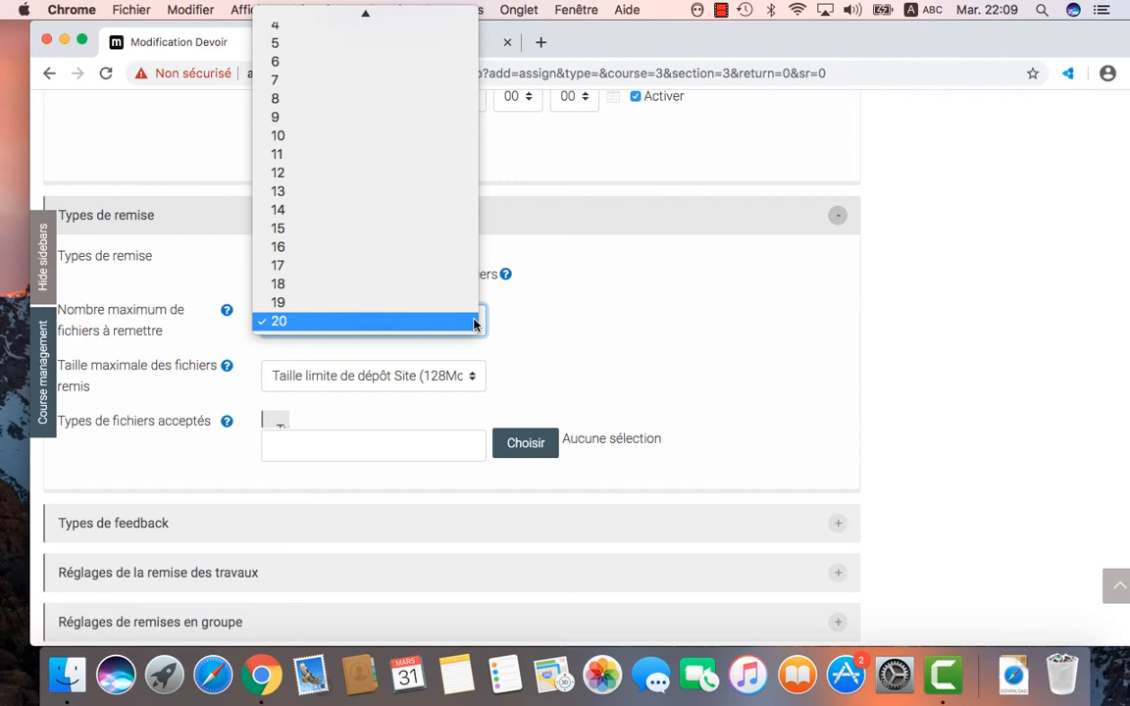
{"action": "left_click", "coordinate": [586, 333]}
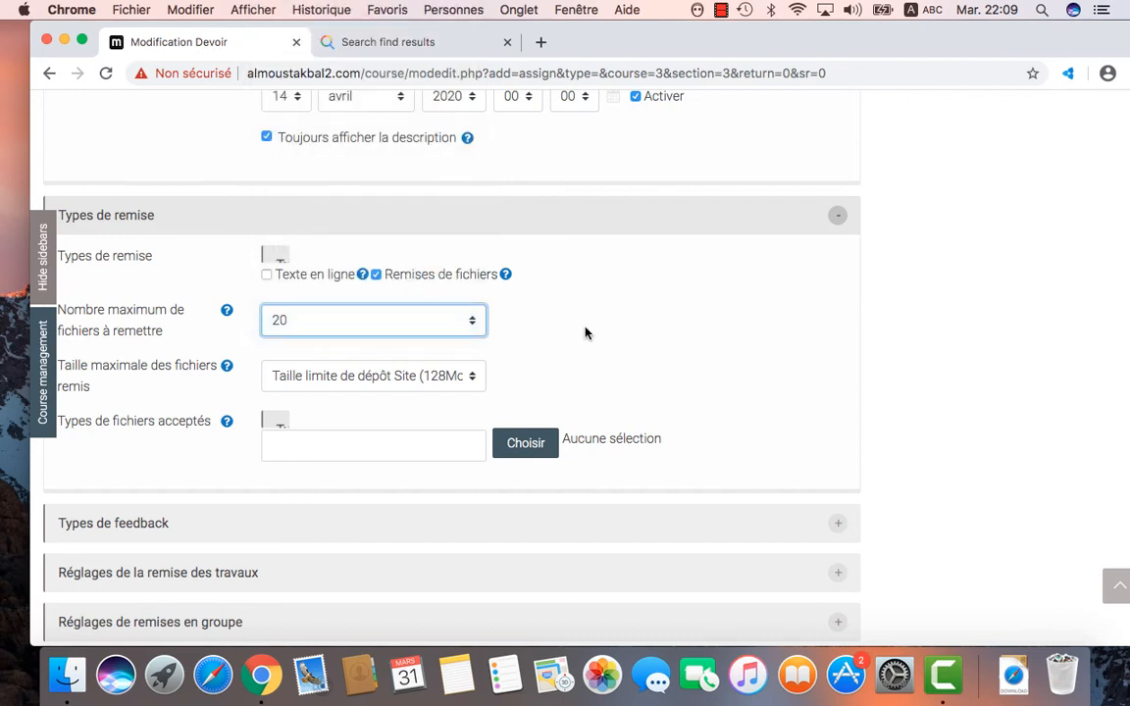
{"action": "key", "text": "space"}
{"action": "left_click", "coordinate": [625, 362]}
{"action": "key", "text": "space"}
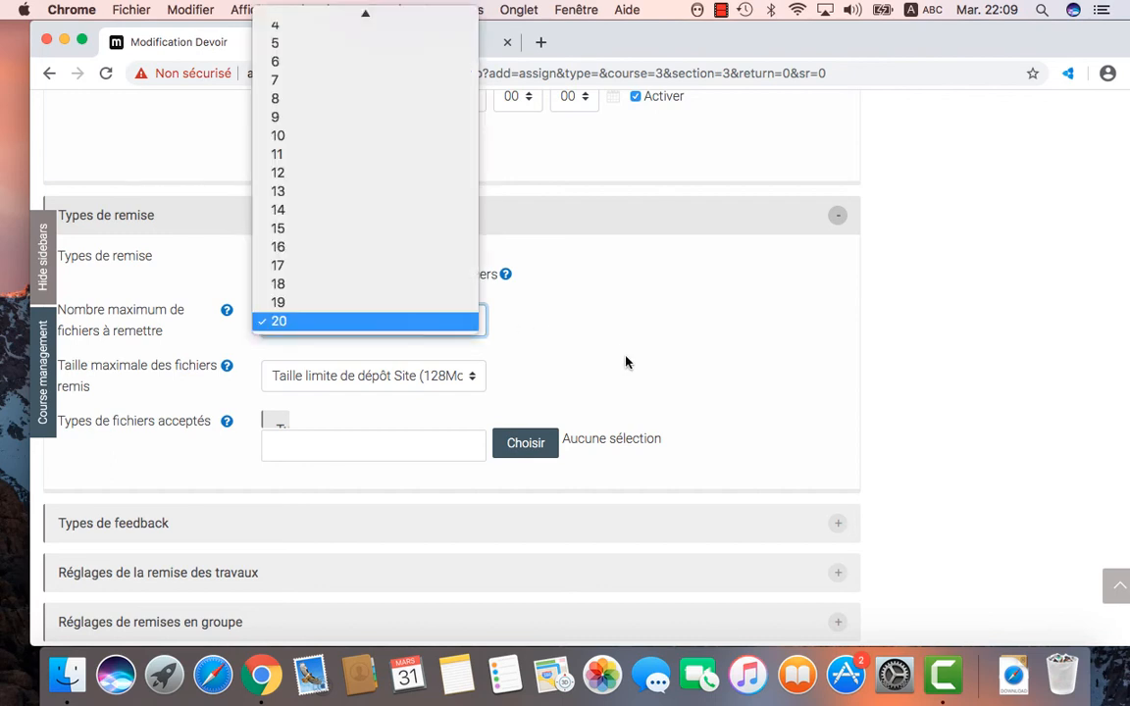
{"action": "left_click", "coordinate": [471, 383]}
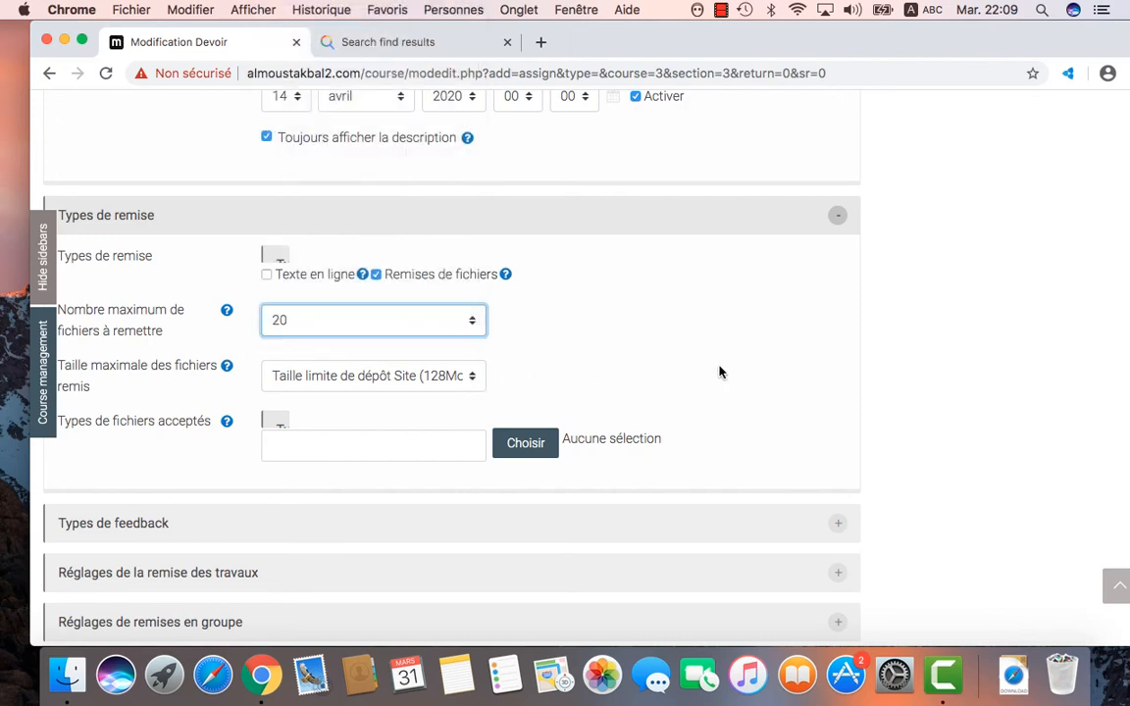
{"action": "left_click", "coordinate": [922, 383]}
Step: Scroll to the form's bottom and save with 'Enregistrer et revenir au cours'
{"action": "scroll", "coordinate": [921, 383], "scroll_direction": "down", "scroll_amount": 2}
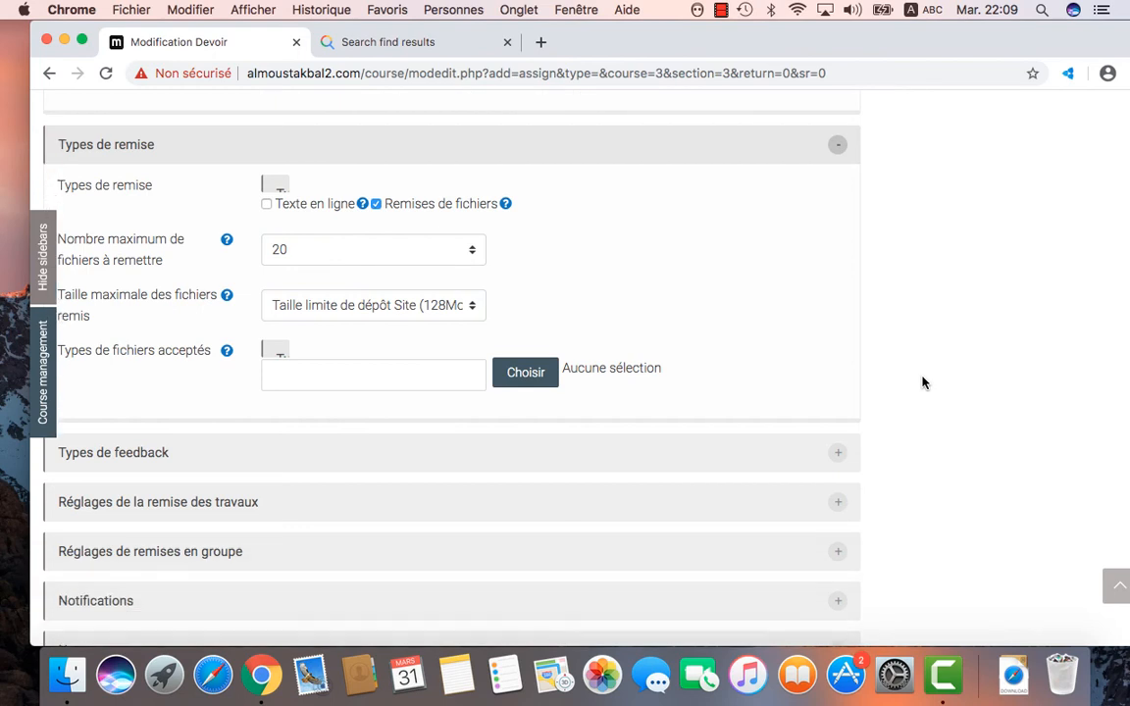
{"action": "scroll", "coordinate": [922, 382], "scroll_direction": "down", "scroll_amount": 3}
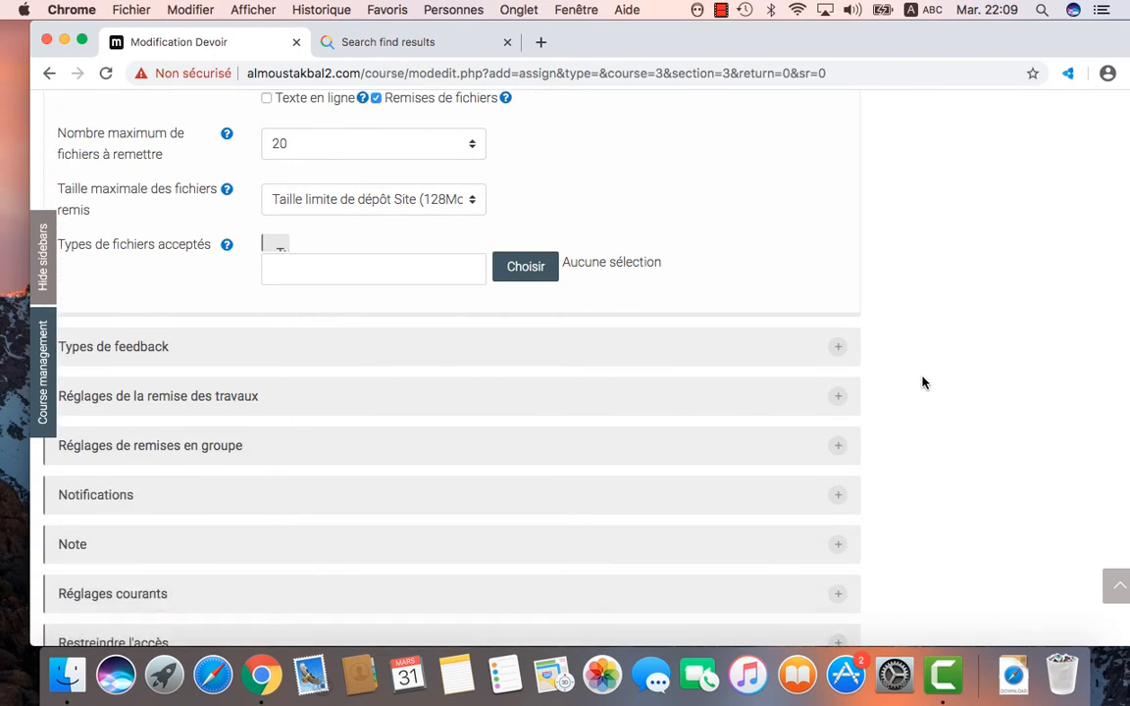
{"action": "scroll", "coordinate": [921, 382], "scroll_direction": "down", "scroll_amount": 5}
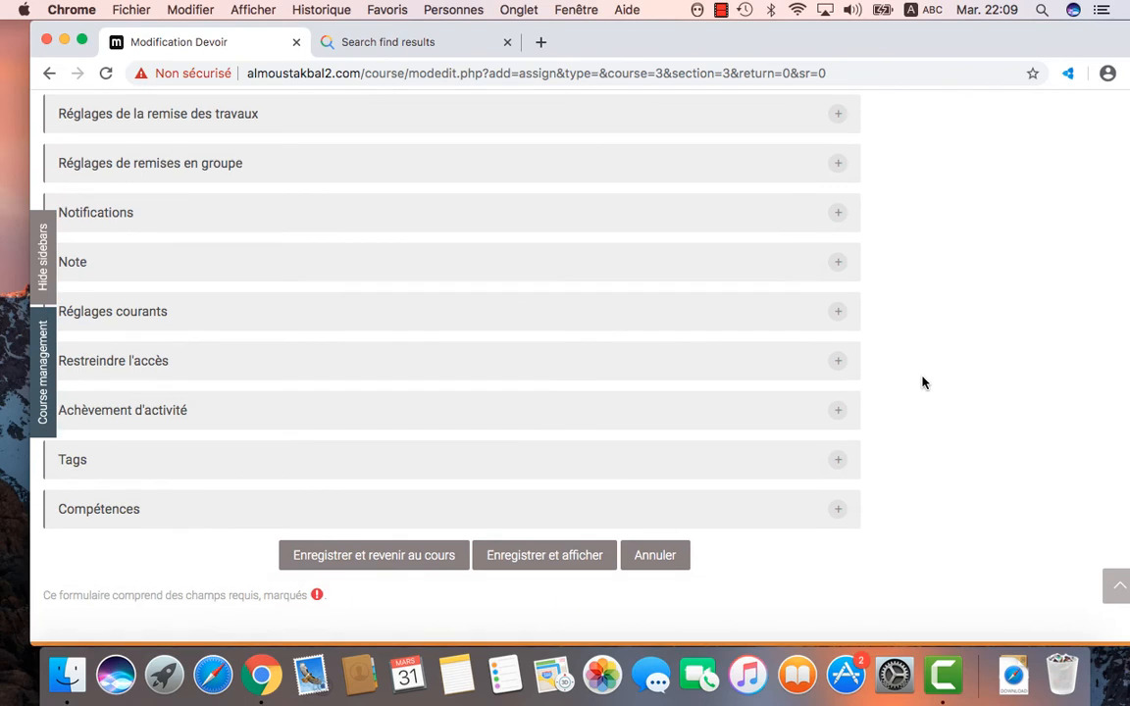
{"action": "scroll", "coordinate": [922, 383], "scroll_direction": "down", "scroll_amount": 1}
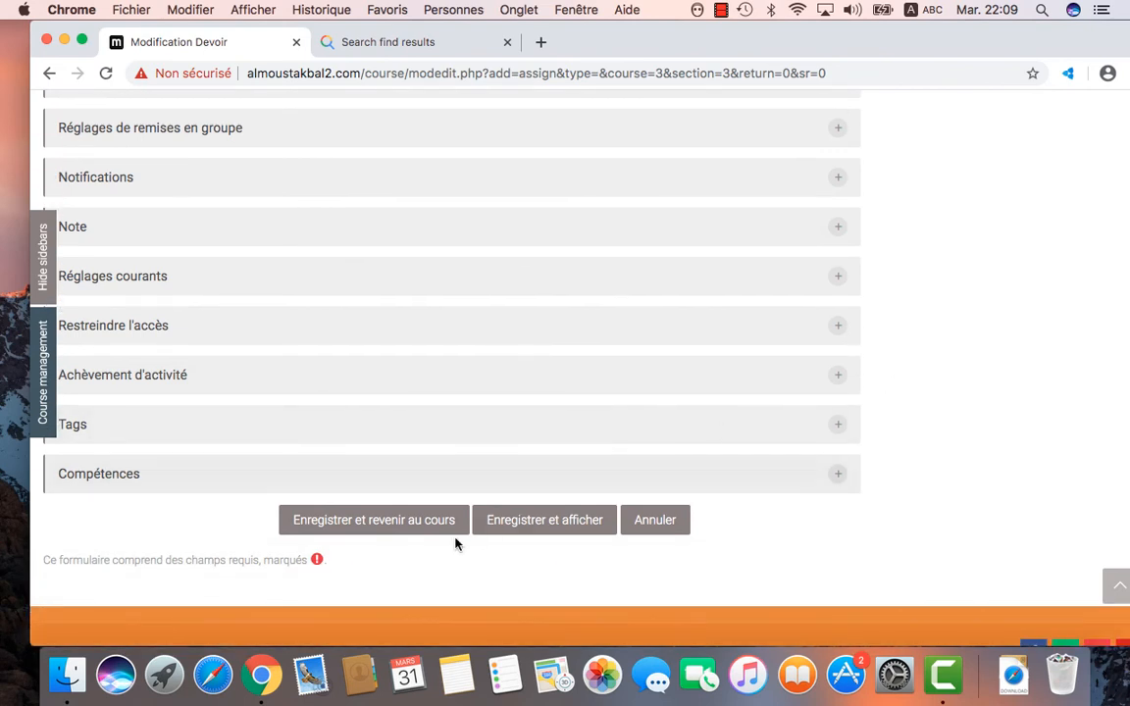
{"action": "left_click", "coordinate": [373, 527]}
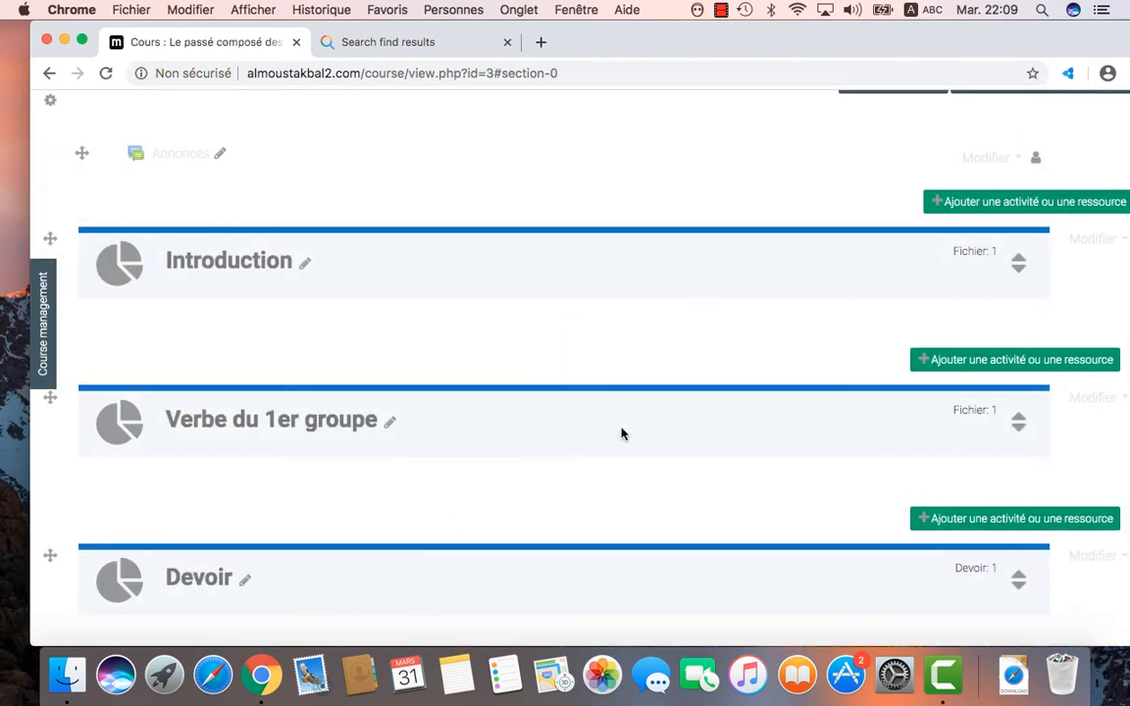
Step: Scroll back up the course page and switch off editing with Quitter le mode édition
{"action": "scroll", "coordinate": [636, 465], "scroll_direction": "down", "scroll_amount": 1}
{"action": "scroll", "coordinate": [635, 465], "scroll_direction": "down", "scroll_amount": 5}
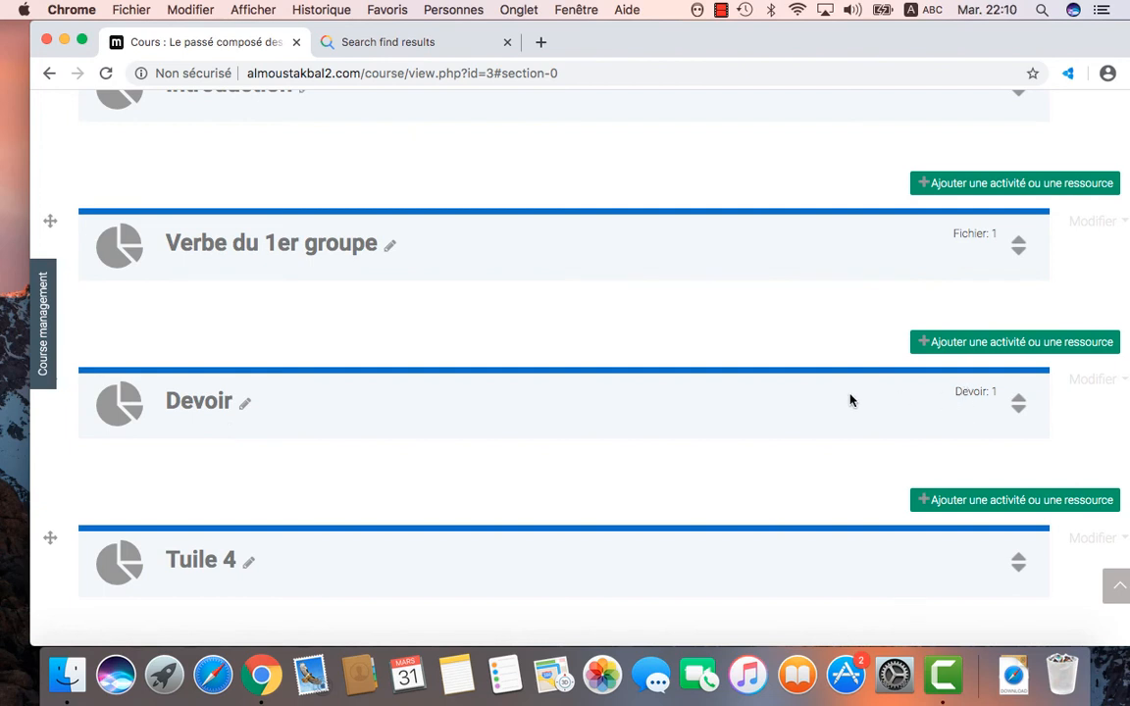
{"action": "scroll", "coordinate": [850, 400], "scroll_direction": "up", "scroll_amount": 1}
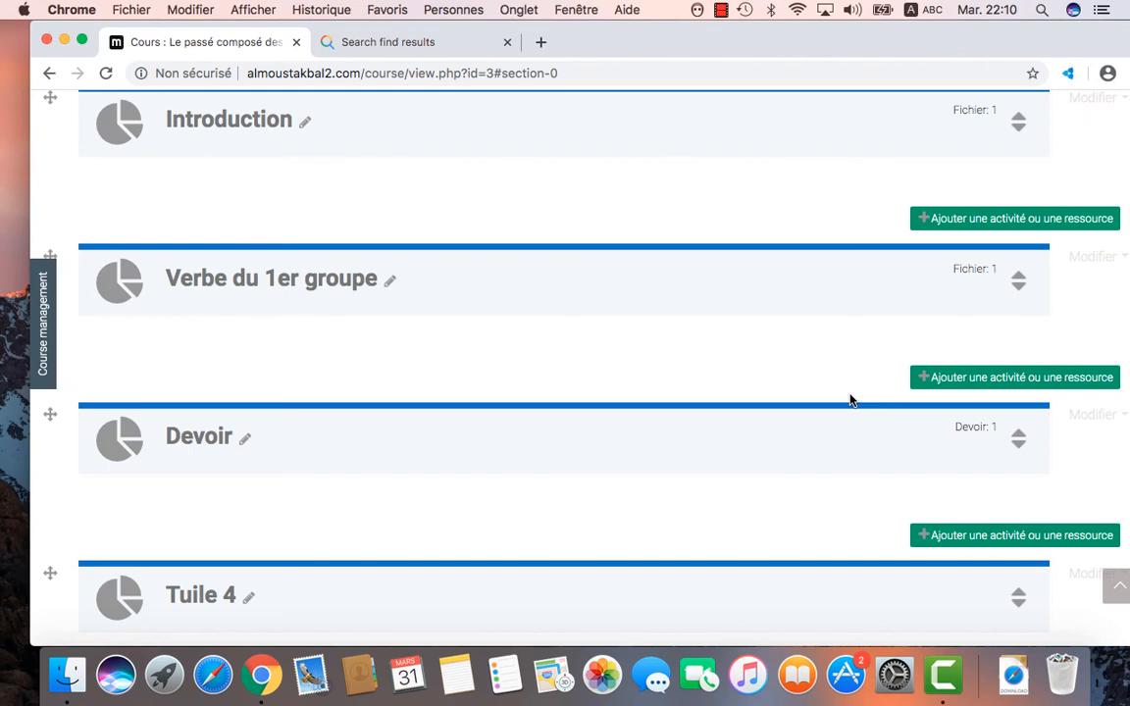
{"action": "scroll", "coordinate": [850, 400], "scroll_direction": "up", "scroll_amount": 5}
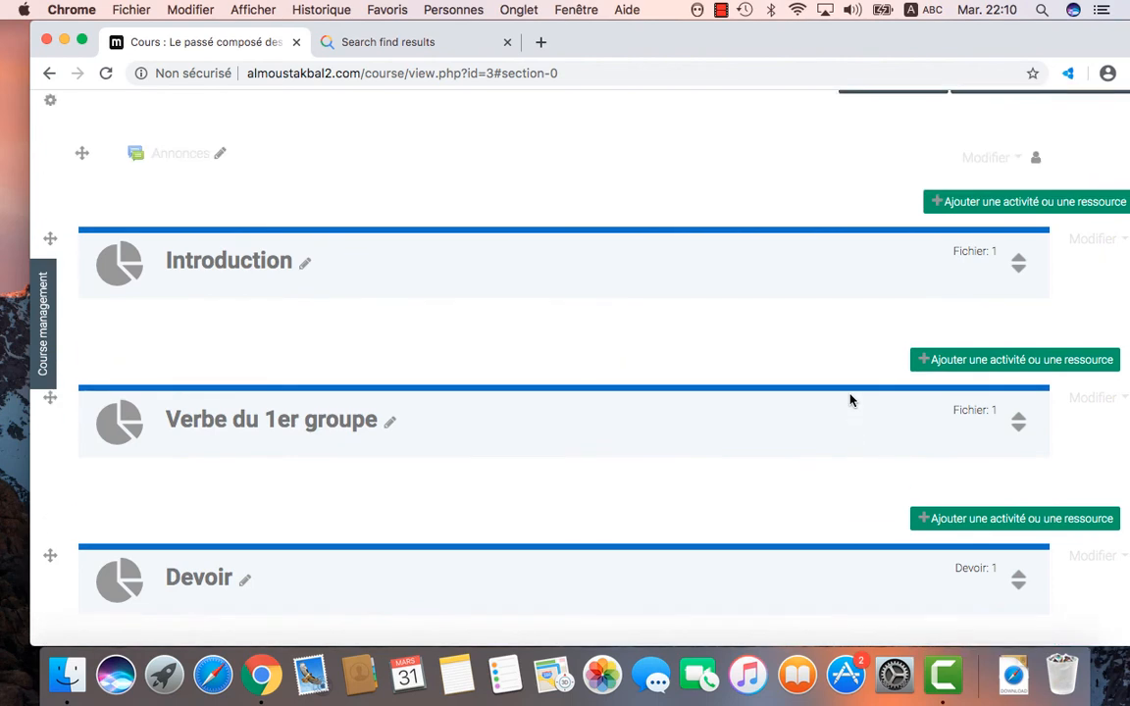
{"action": "scroll", "coordinate": [850, 400], "scroll_direction": "up", "scroll_amount": 3}
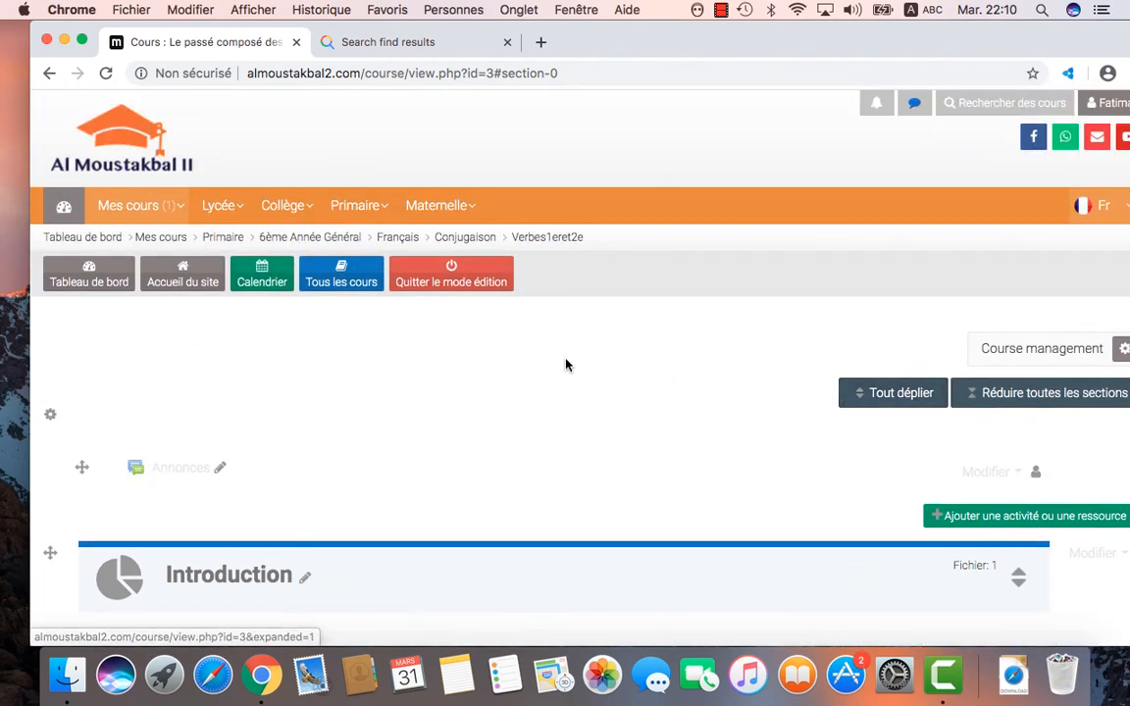
{"action": "left_click", "coordinate": [454, 285]}
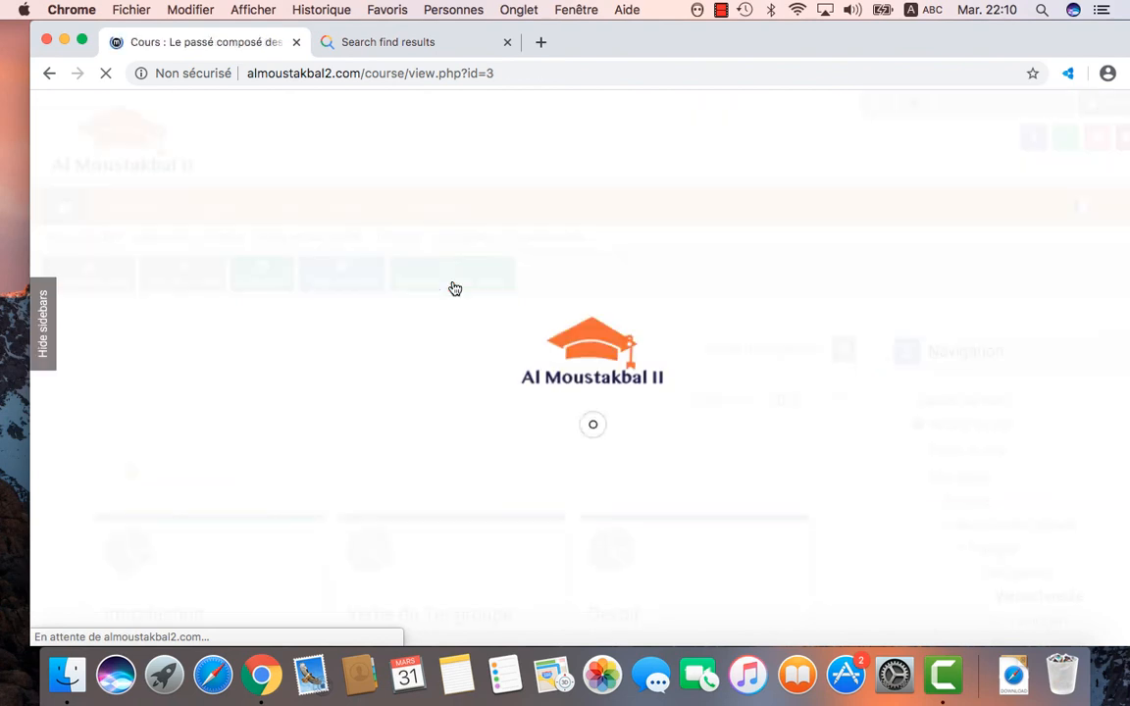
Step: Expand the Devoir section to reveal the 'Conjuguer le verbe avoir au PC' assignment tile
{"action": "scroll", "coordinate": [554, 417], "scroll_direction": "down", "scroll_amount": 5}
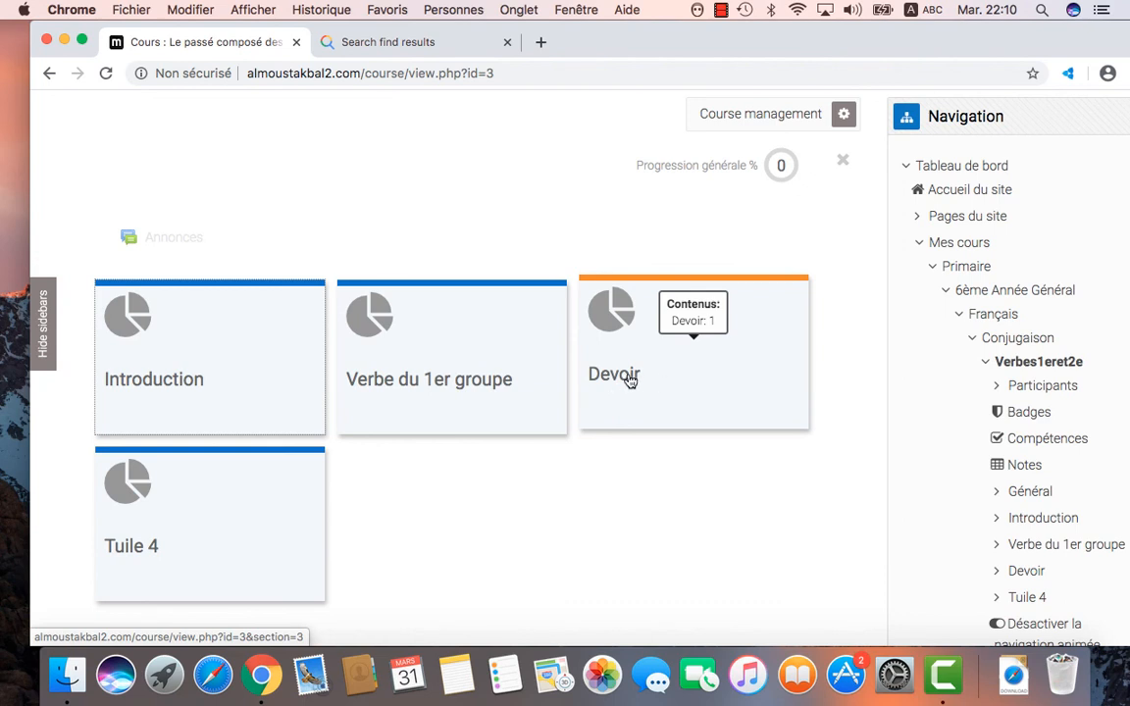
{"action": "left_click", "coordinate": [619, 380]}
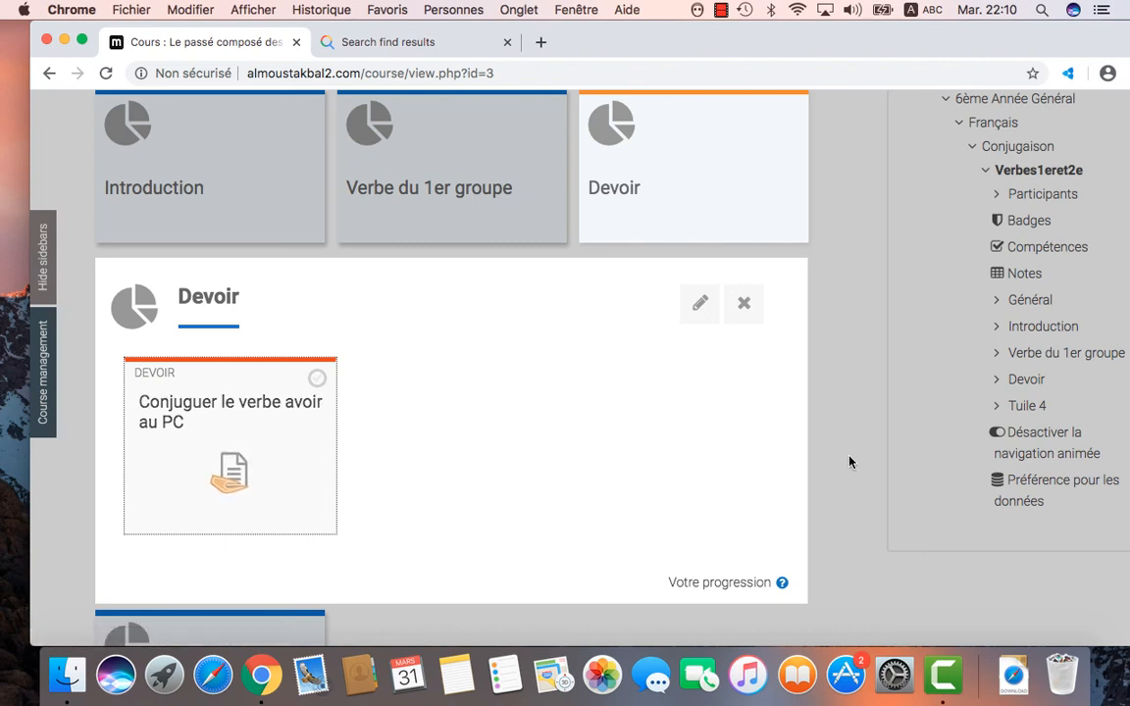
{"action": "scroll", "coordinate": [849, 462], "scroll_direction": "up", "scroll_amount": 1}
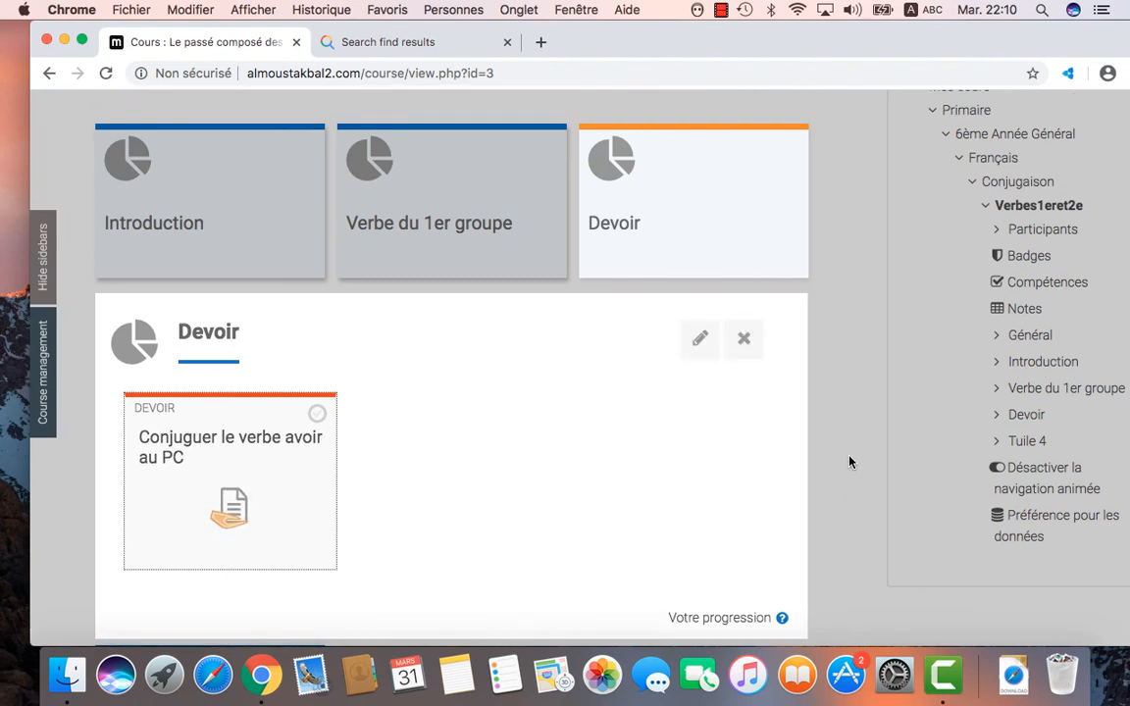
{"action": "scroll", "coordinate": [849, 462], "scroll_direction": "up", "scroll_amount": 1}
{"action": "left_click", "coordinate": [721, 11]}
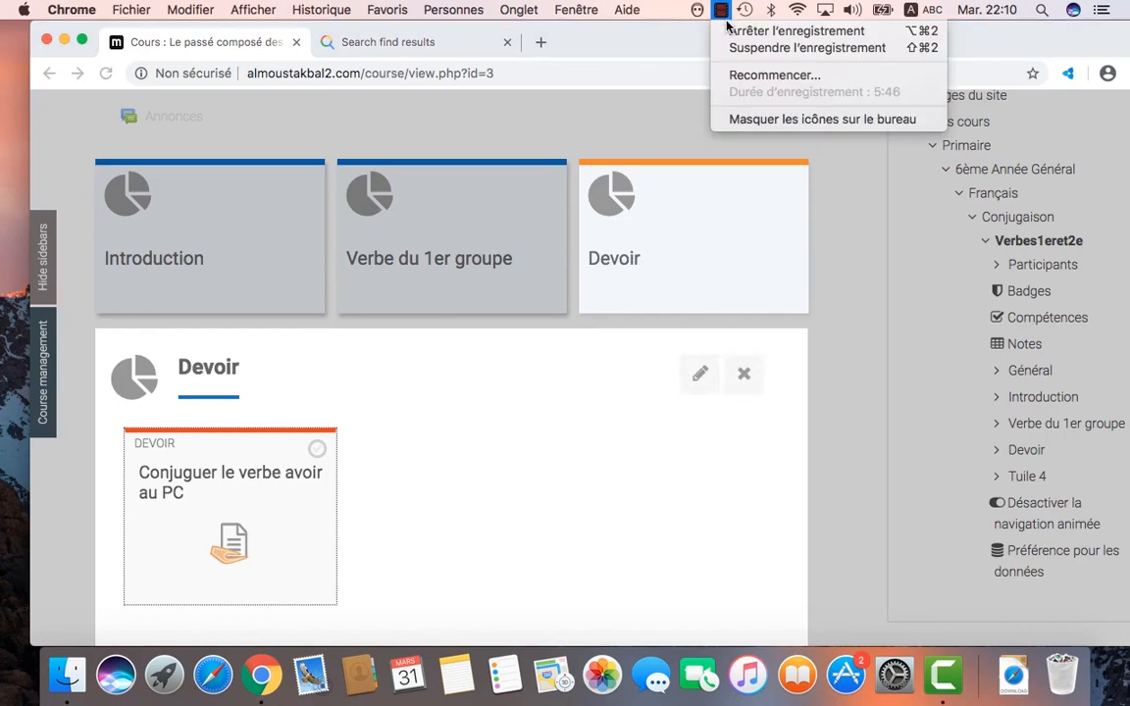